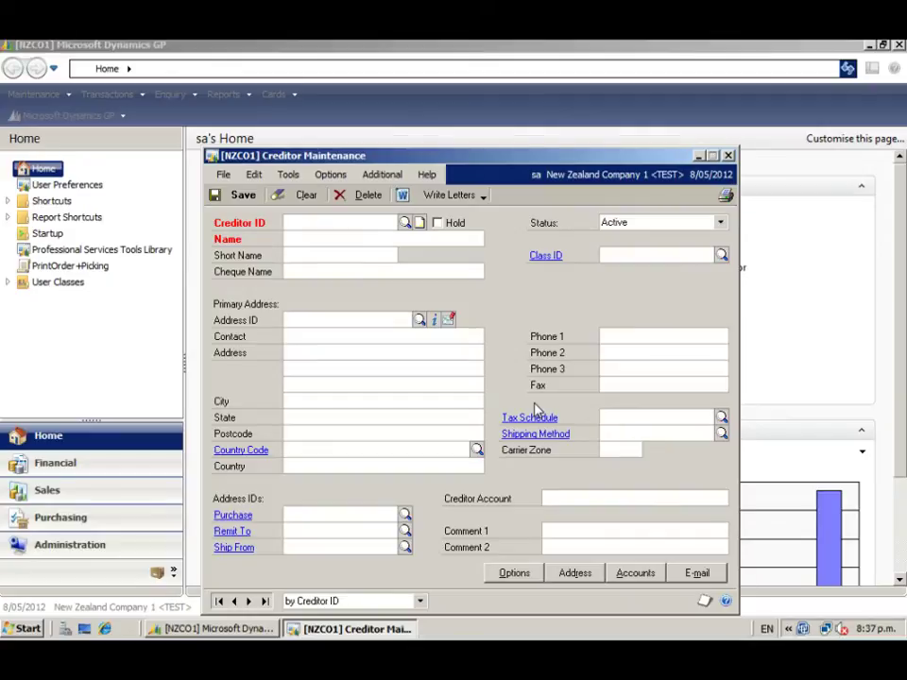
Step: Start recording a macro from the Creditor Maintenance window, saving it to the Desktop as CreditorPostcode.mac
click(294, 176)
mouse_move(310, 234)
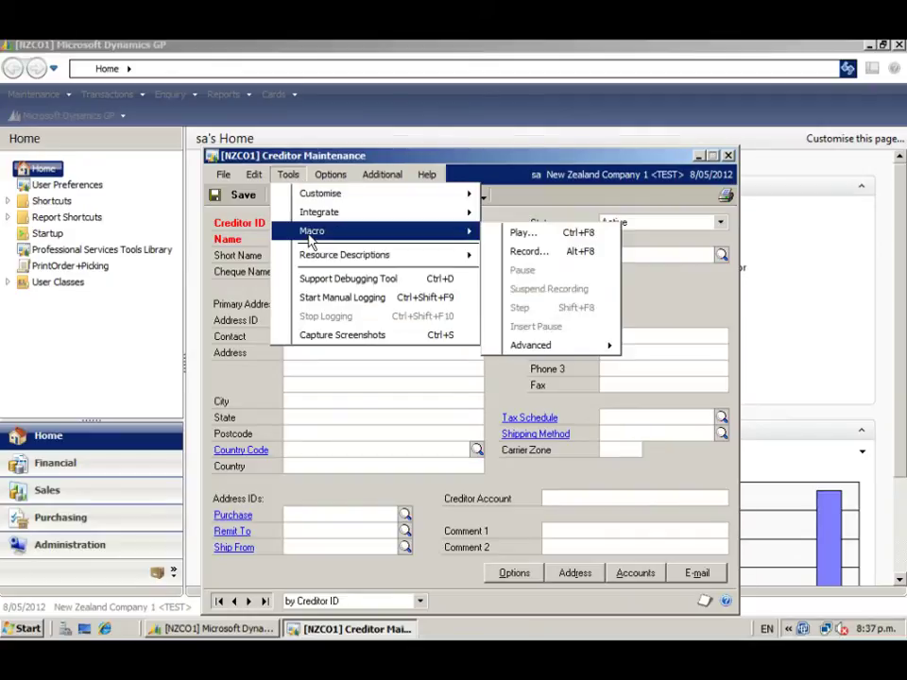
click(542, 252)
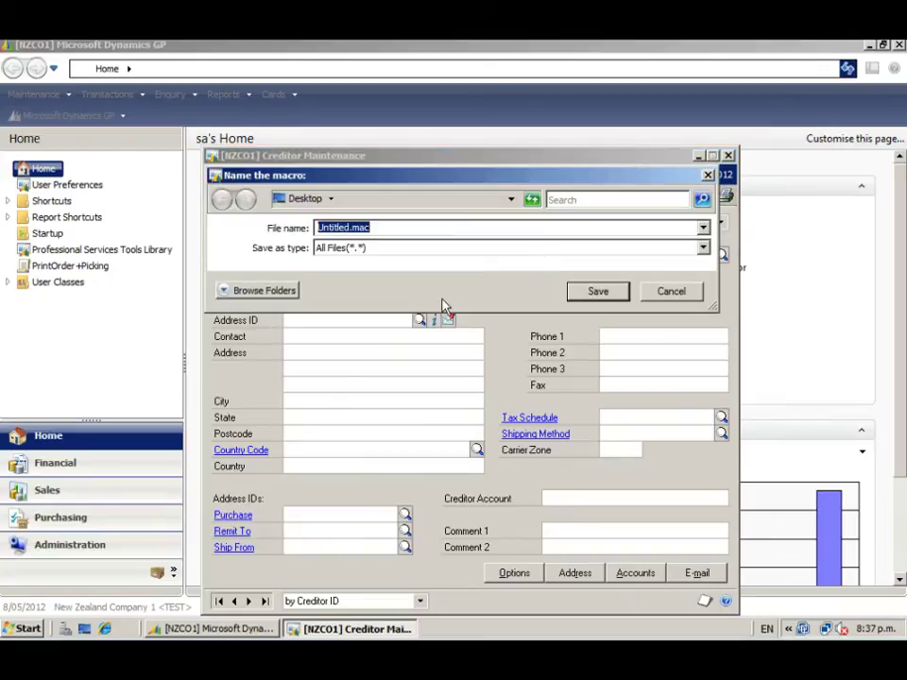
text(CreditorPostcode.mac)
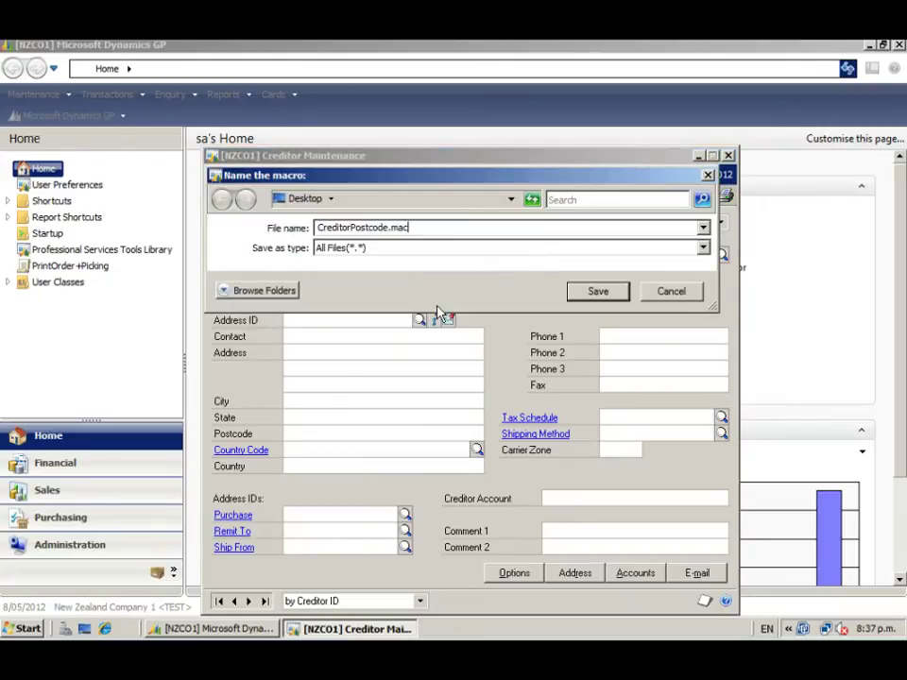
click(592, 295)
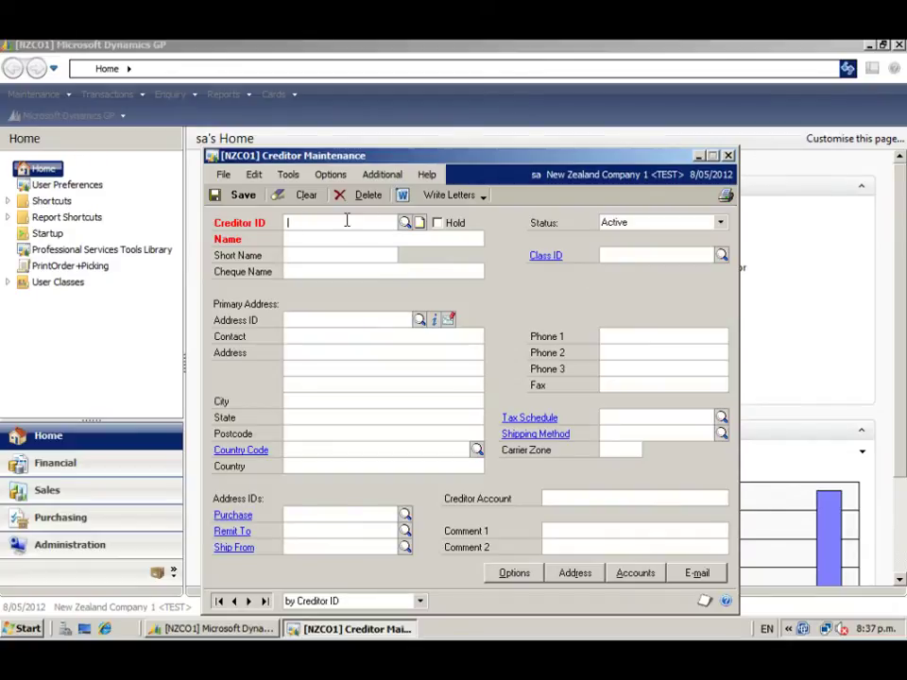
Step: Load creditor AERACR, set its postcode to 8200 and save the record
text(AERA)
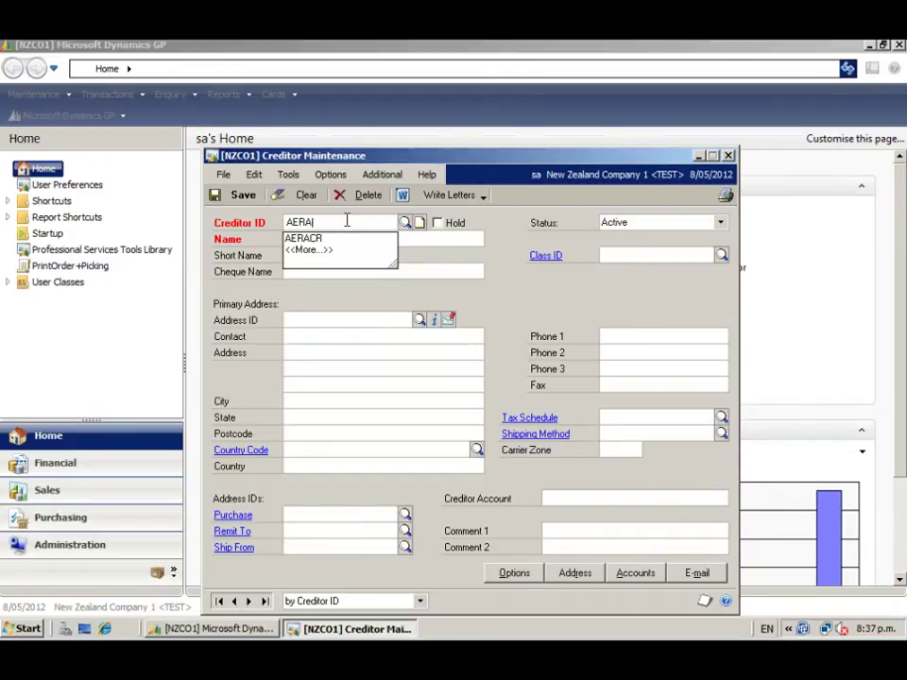
text(CR)
key(Down)
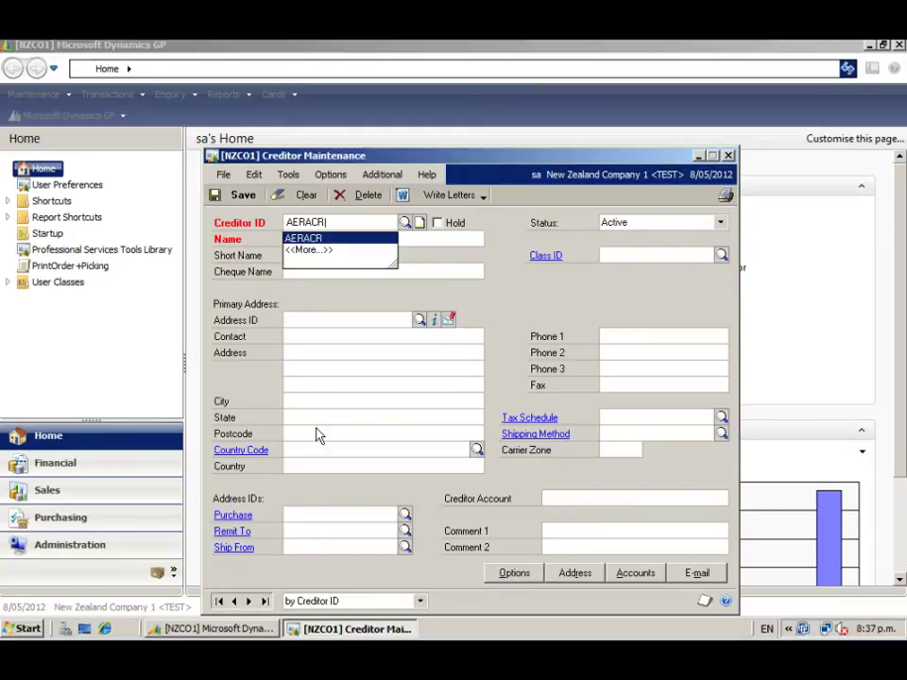
key(Return)
click(316, 432)
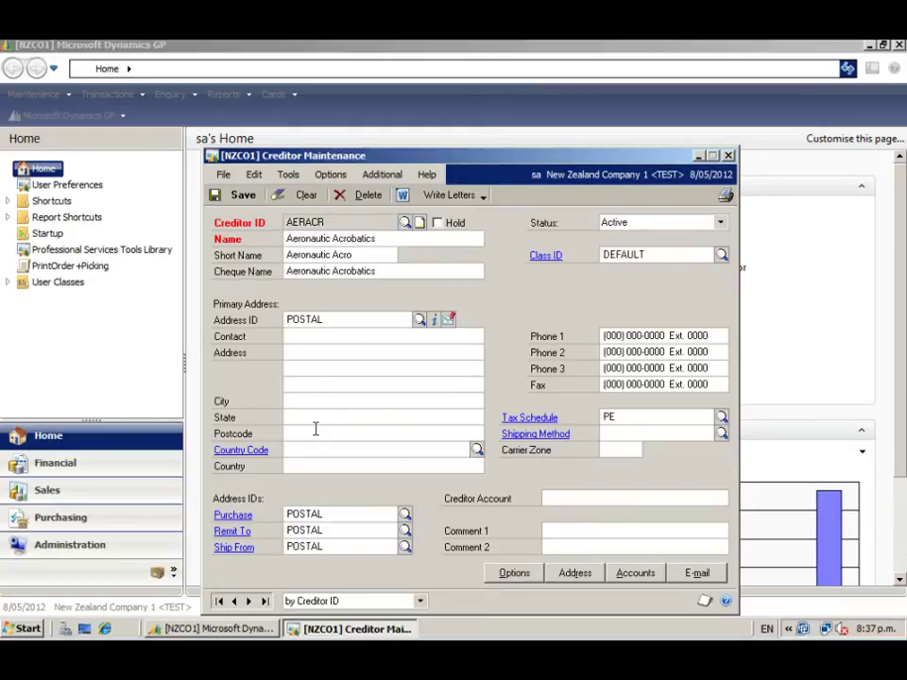
text(8200)
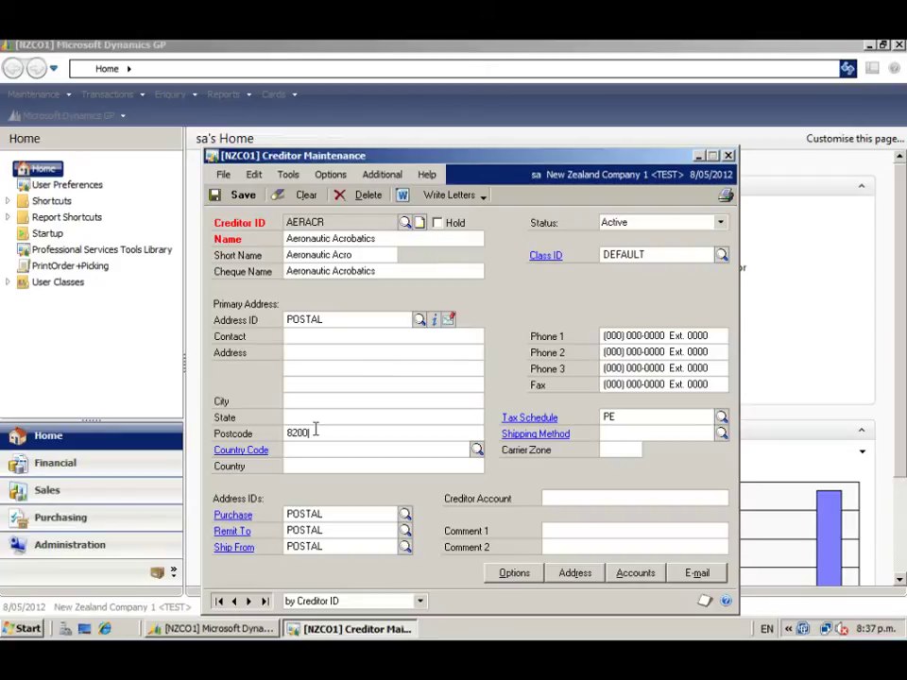
click(227, 201)
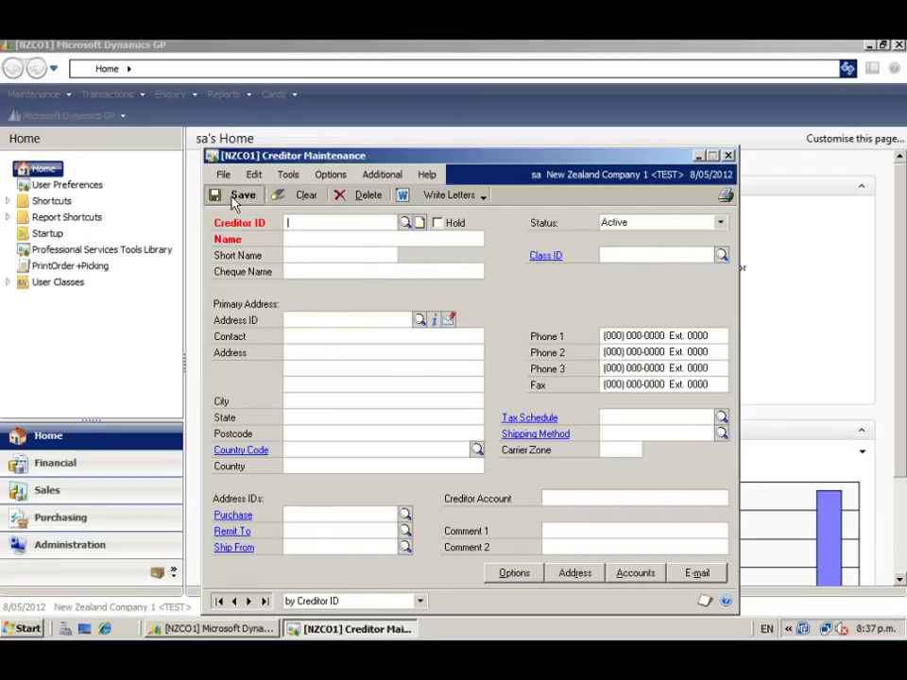
Step: Stop the macro recording from the Creditor Maintenance window
click(288, 176)
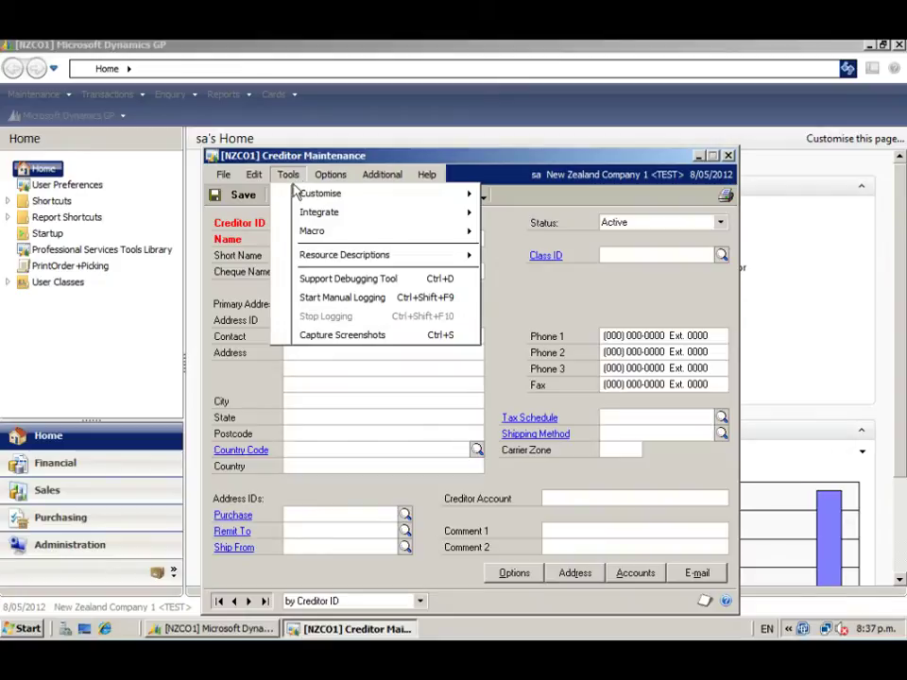
mouse_move(299, 236)
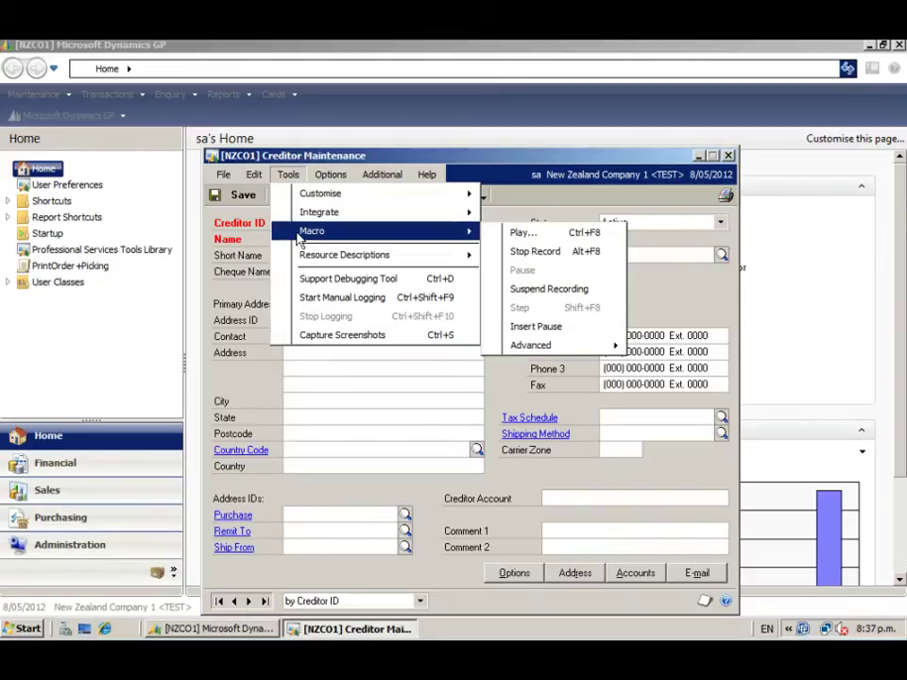
click(528, 253)
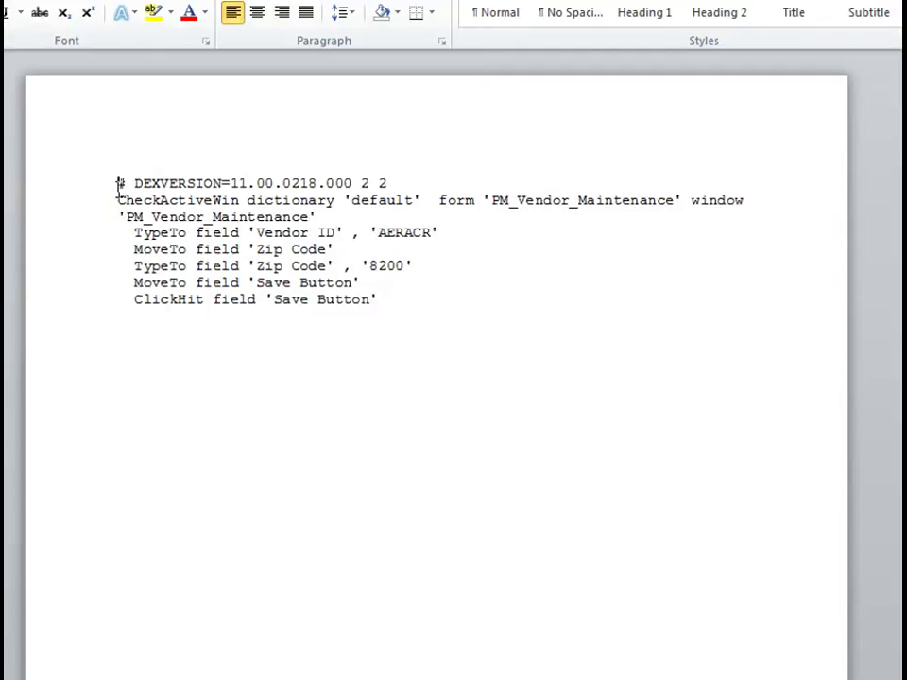
Step: In Word, examine the recorded macro's version header, window check, Vendor ID, Zip Code and Save Button lines
drag(119, 184, 391, 186)
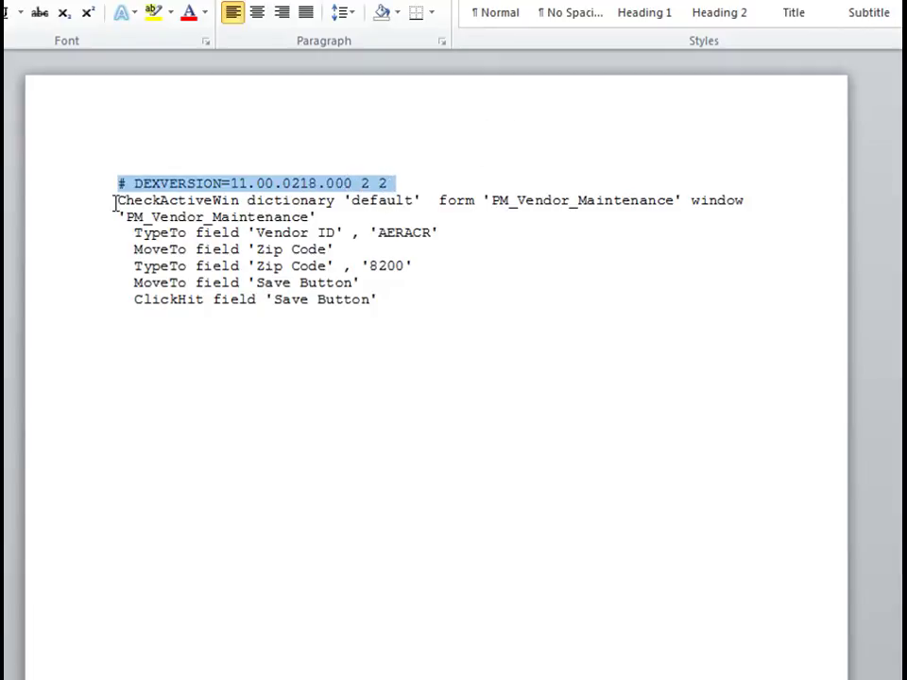
drag(114, 204, 310, 220)
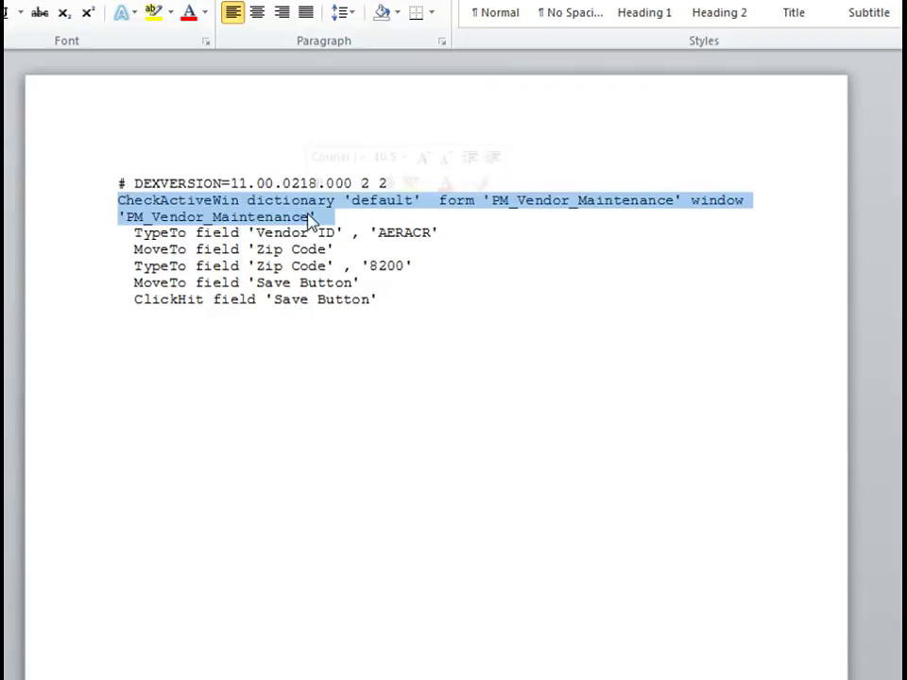
click(127, 233)
drag(127, 233, 410, 238)
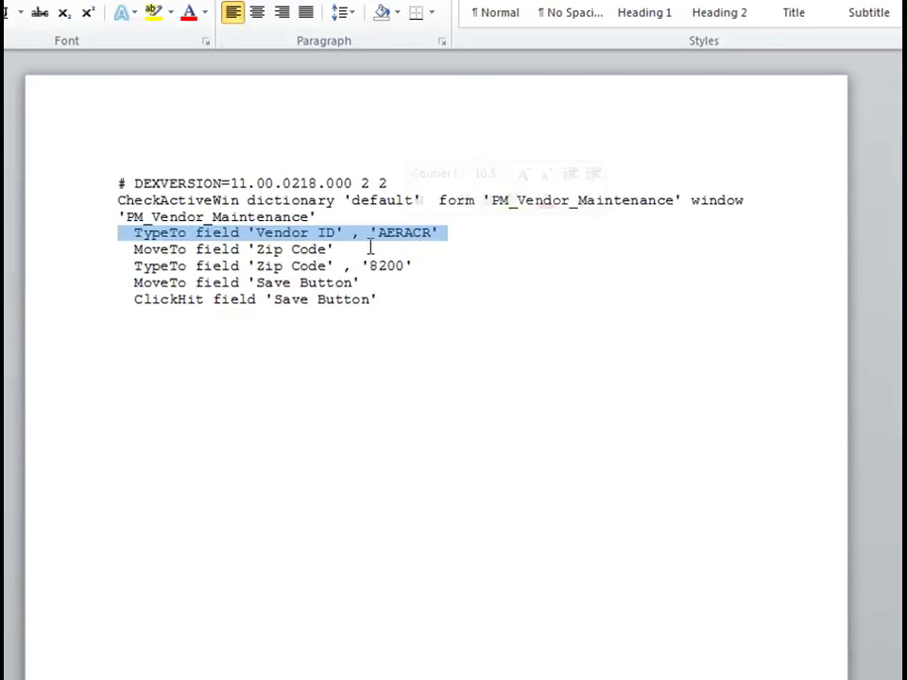
drag(128, 251, 394, 269)
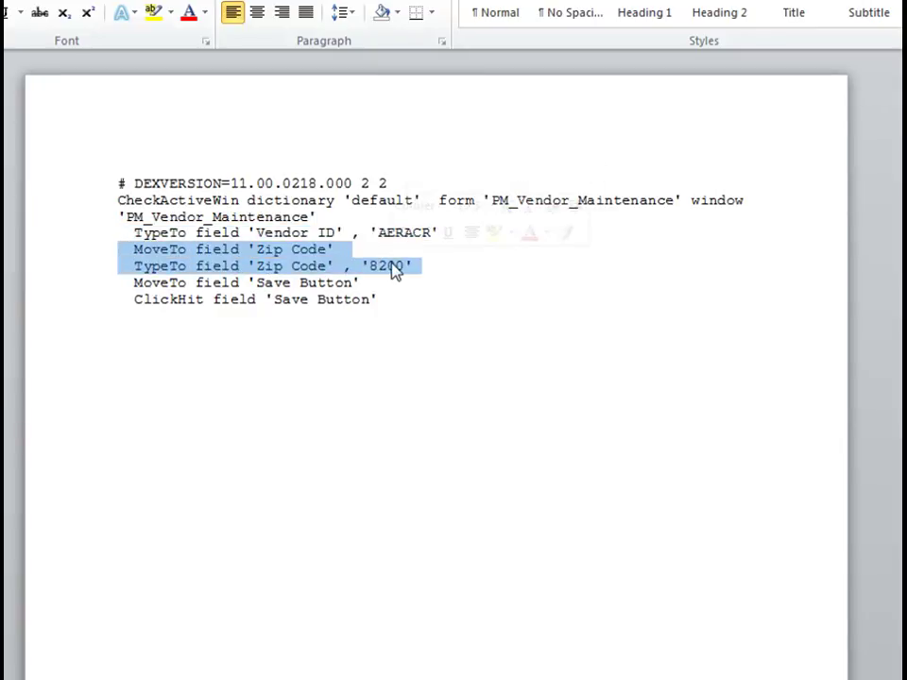
click(133, 283)
drag(133, 283, 367, 305)
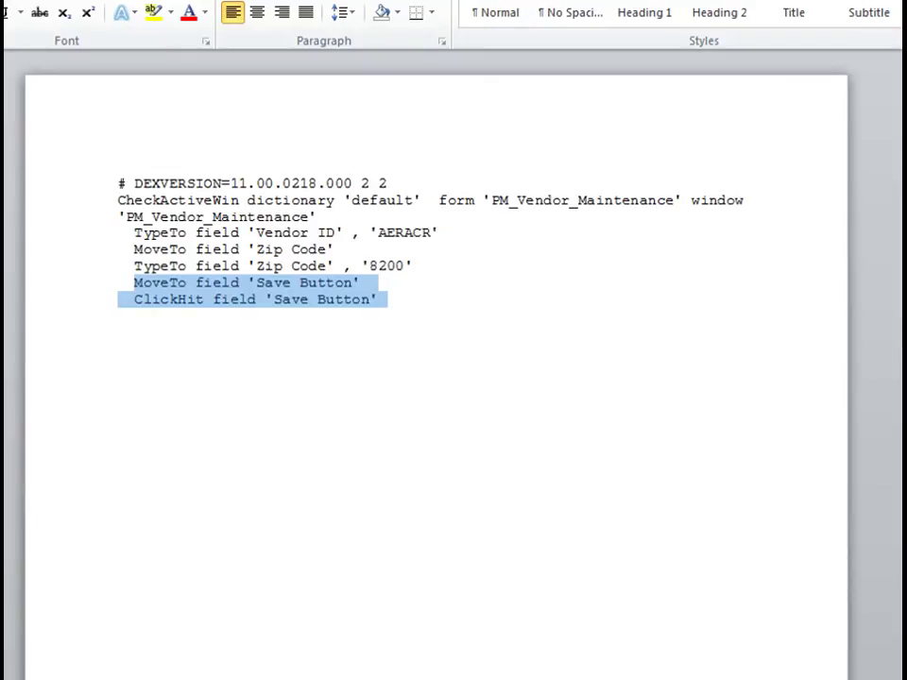
click(94, 614)
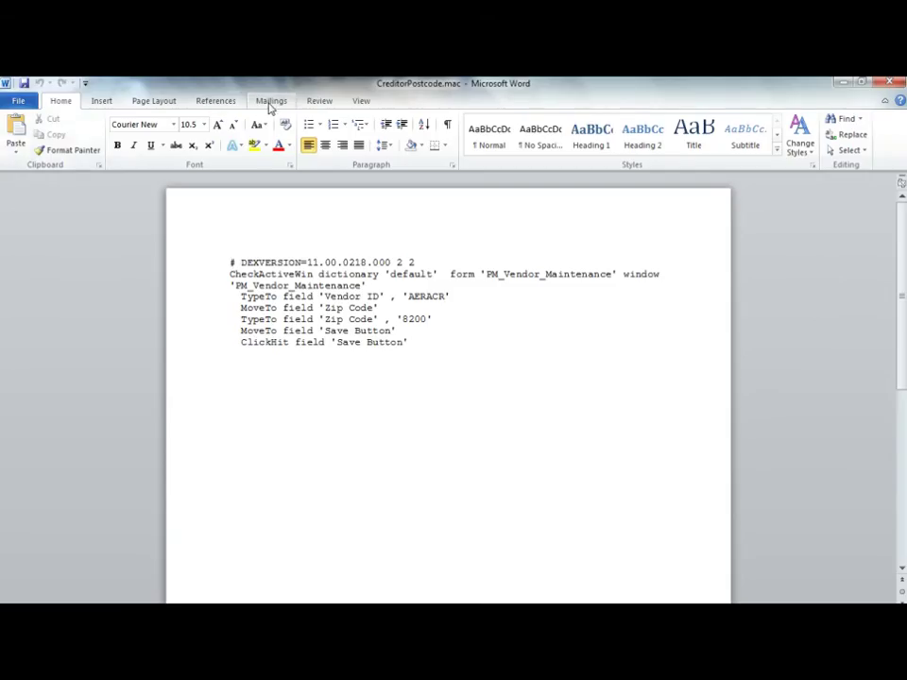
Step: Start the step-by-step mail merge wizard with the Directory document type, based on the current document
click(269, 102)
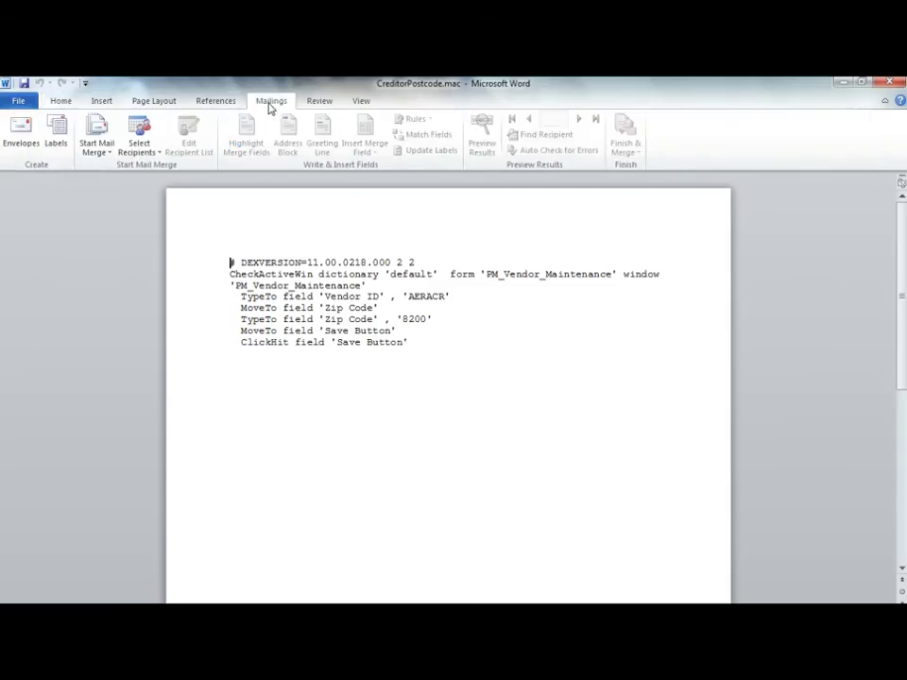
click(96, 140)
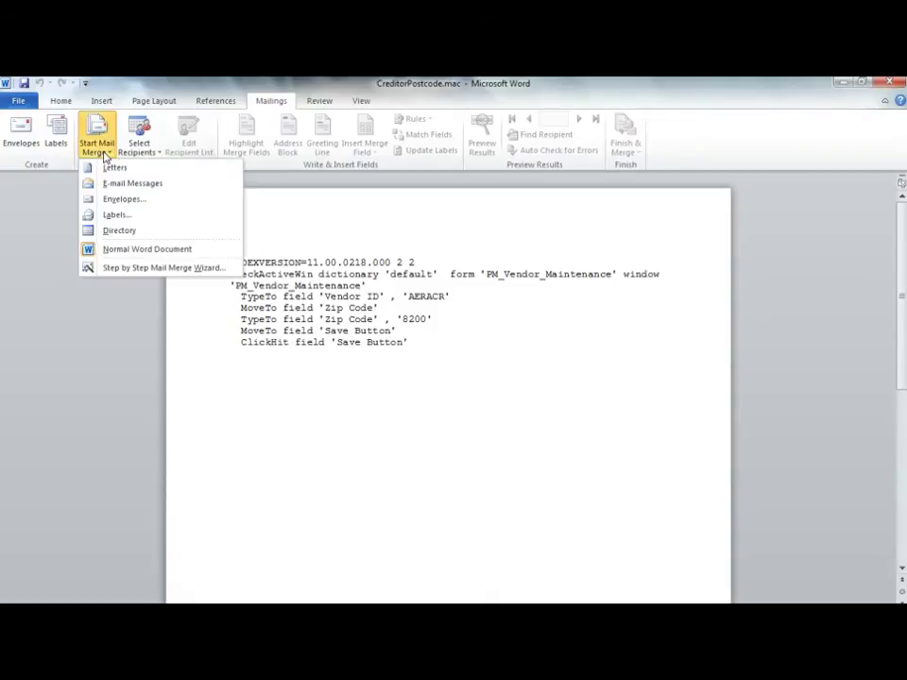
click(95, 268)
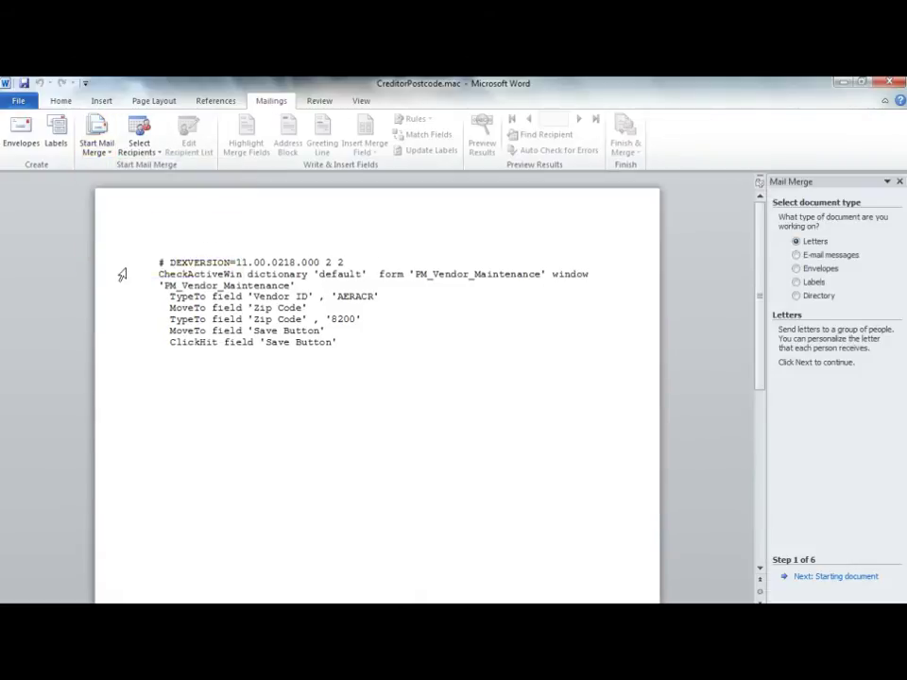
click(801, 296)
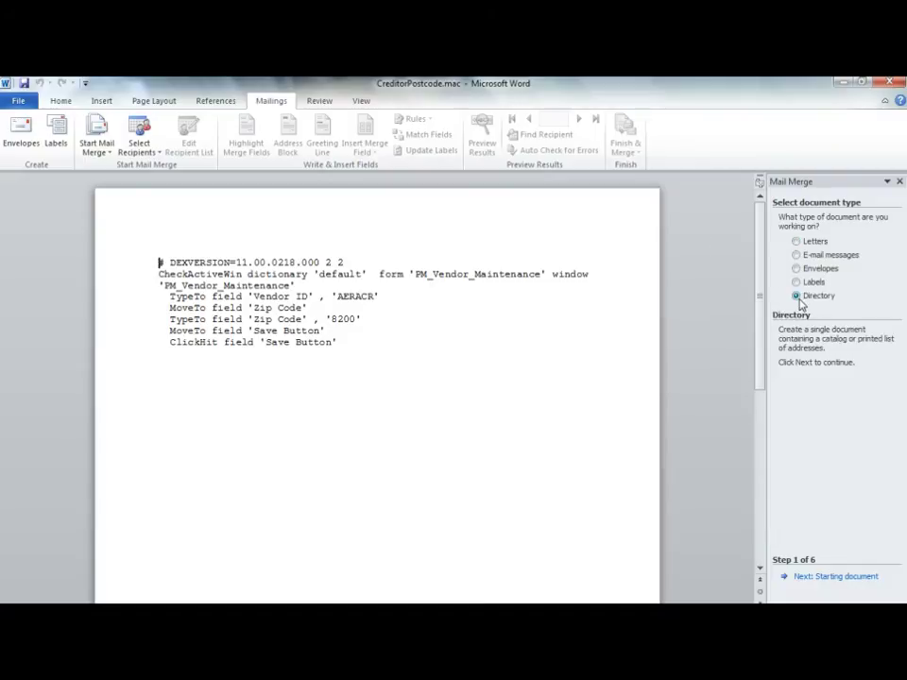
click(835, 578)
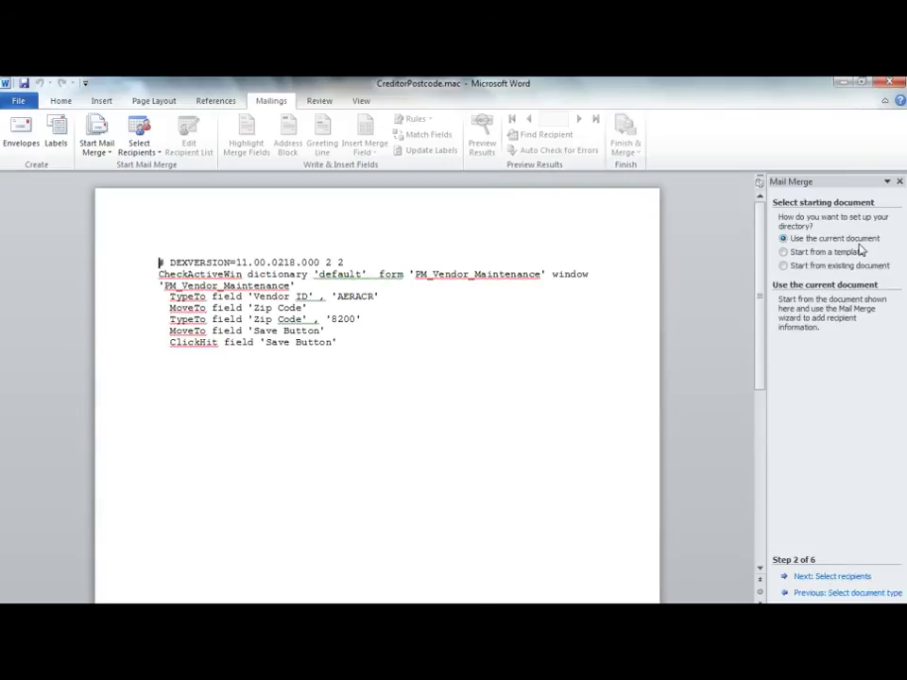
click(813, 577)
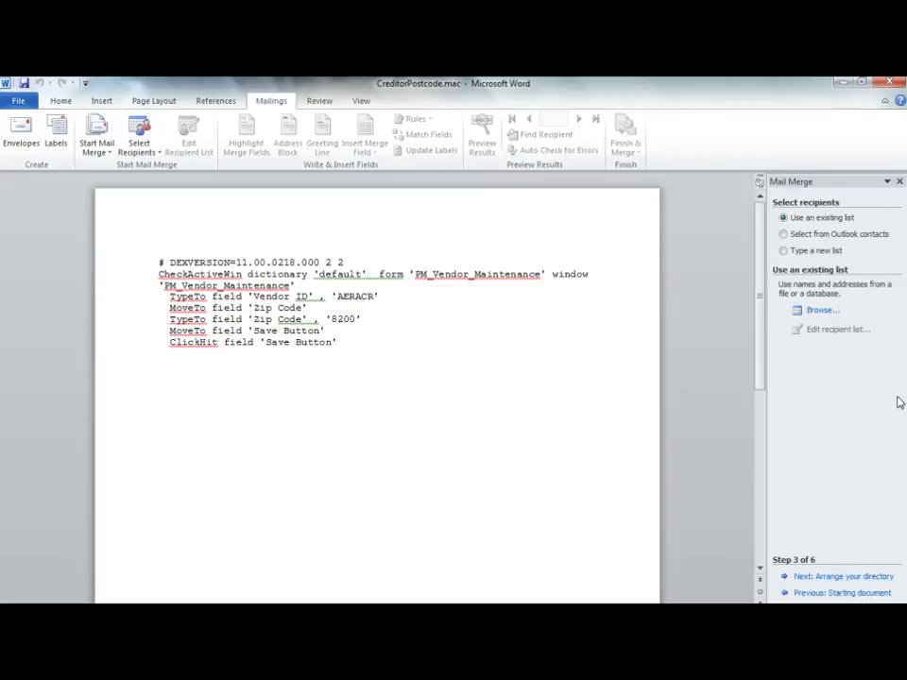
Step: Use Sheet1$ of CreditorPostcodes.xlsx from the Desktop as the merge's recipient list, accepting all its records
click(824, 311)
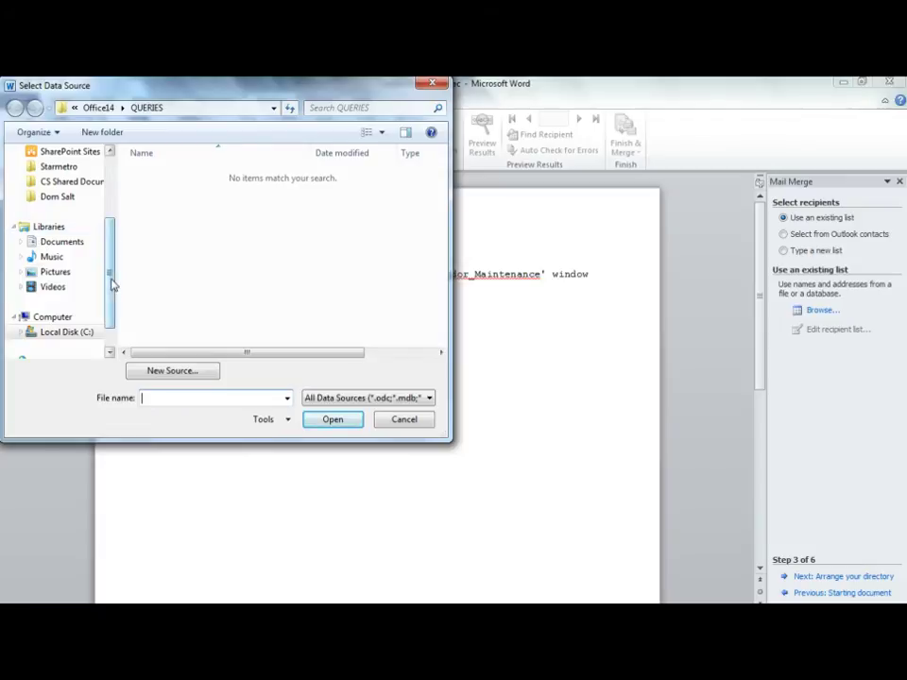
scroll(112, 283, up, 3)
click(35, 206)
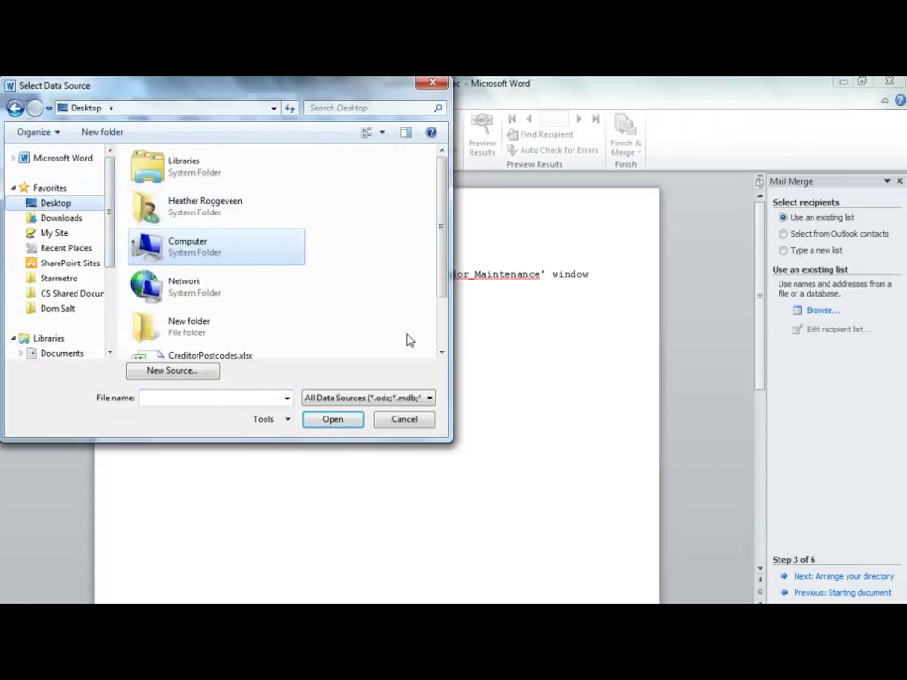
click(441, 351)
click(235, 340)
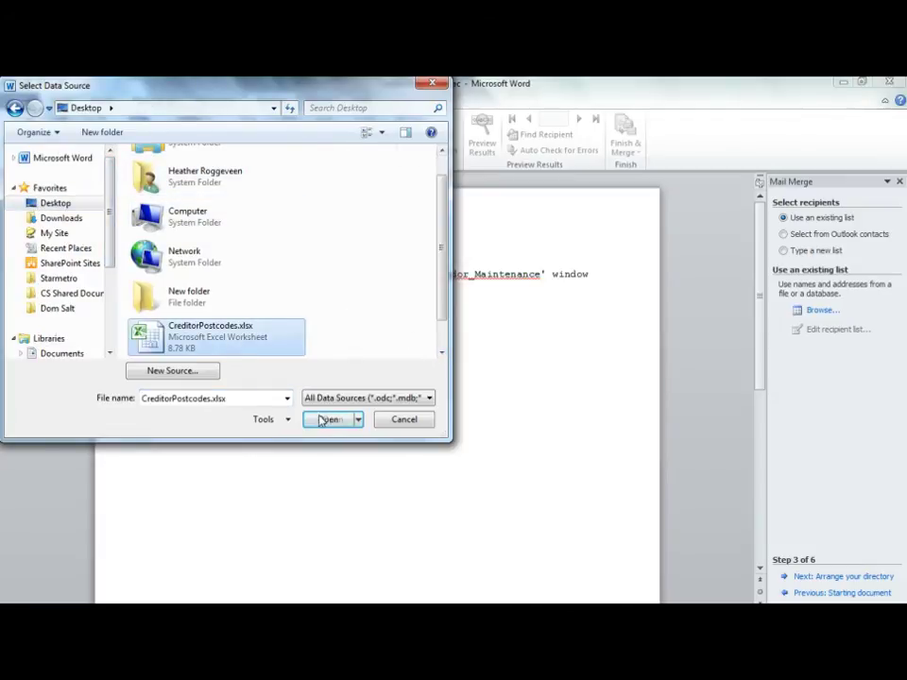
click(325, 419)
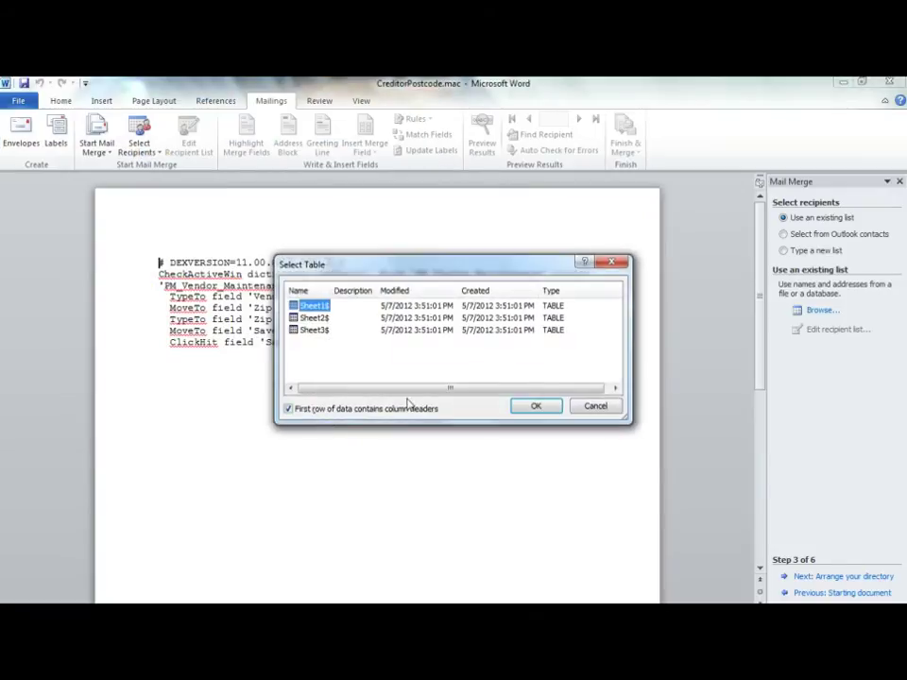
click(534, 408)
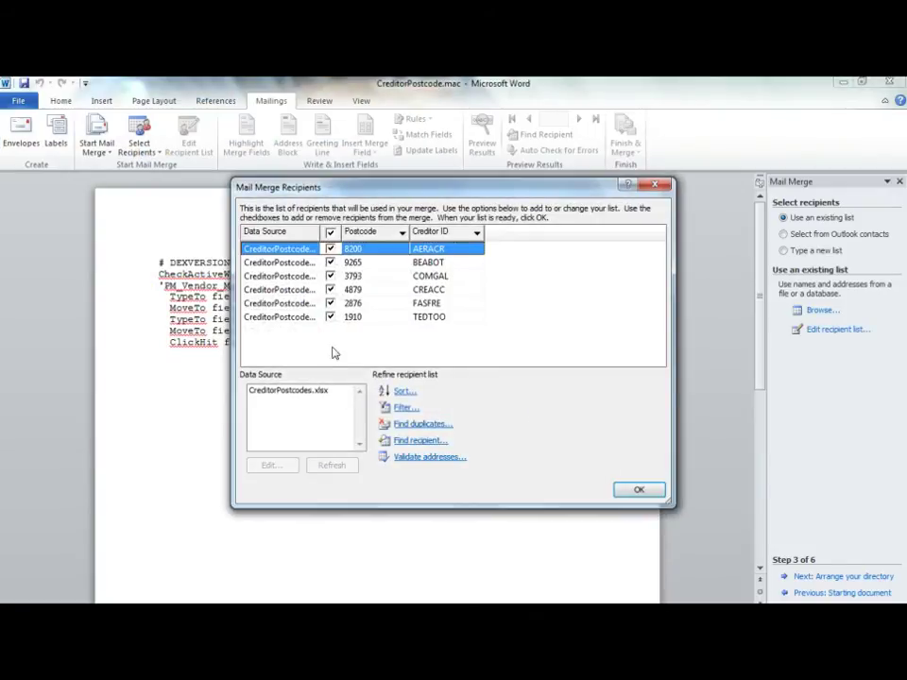
click(639, 493)
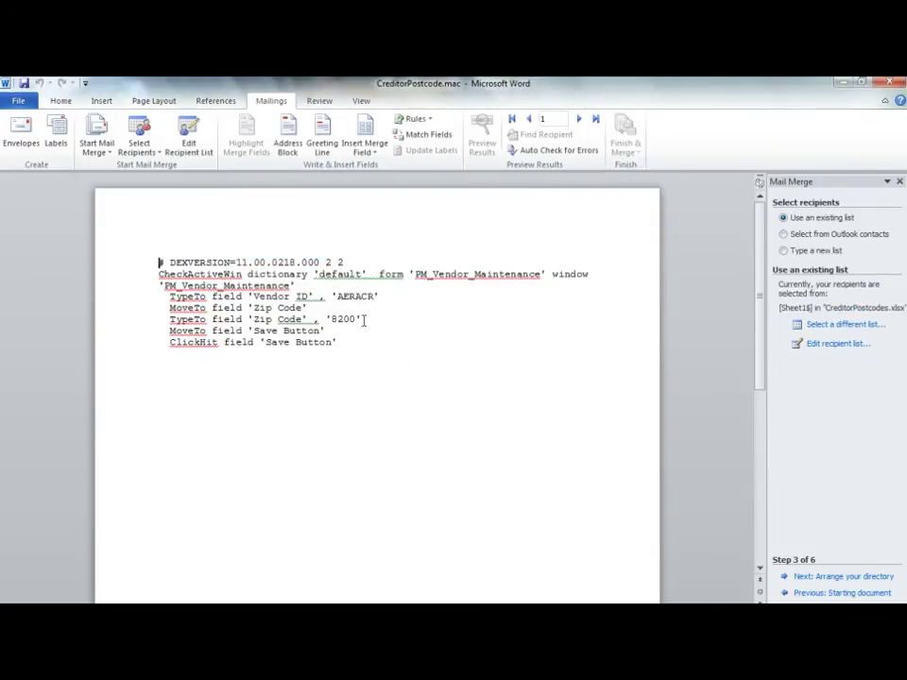
Step: Replace the quoted AERACR value in the macro's Vendor ID line with the Creditor_ID merge field, keeping the quotes
key(Up)
key(Up)
key(ctrl+shift+Left)
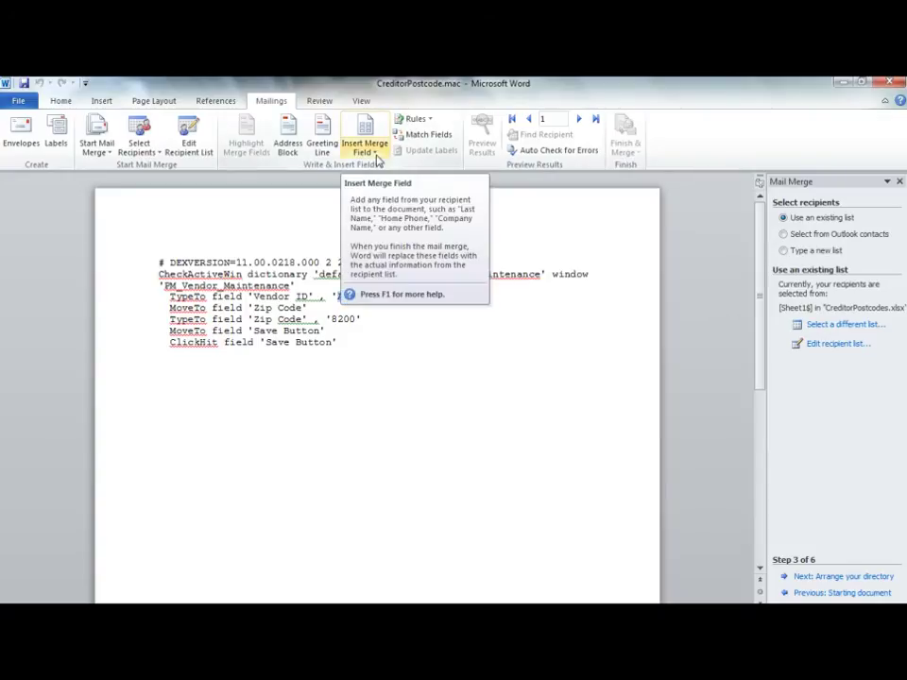
click(376, 158)
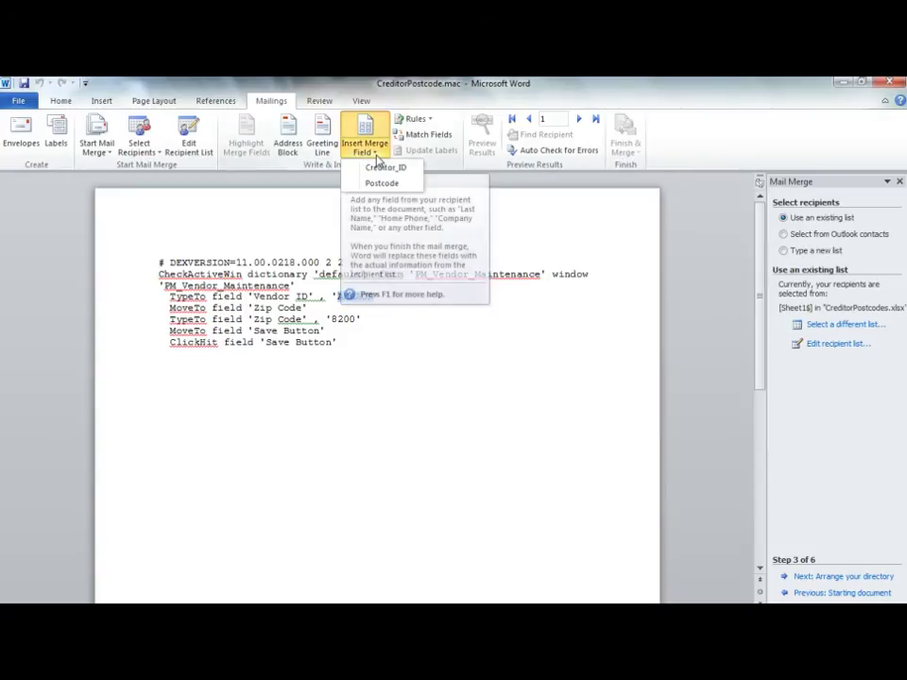
click(384, 168)
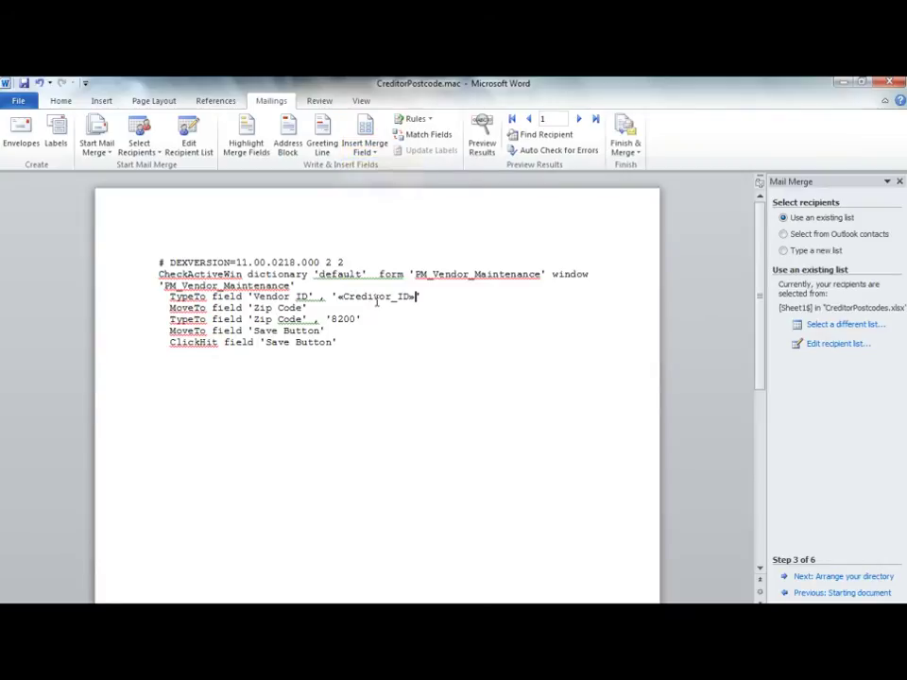
Step: Replace the quoted 8200 value in the macro's Zip Code line with the Postcode merge field, keeping the quotes
double_click(346, 318)
click(374, 159)
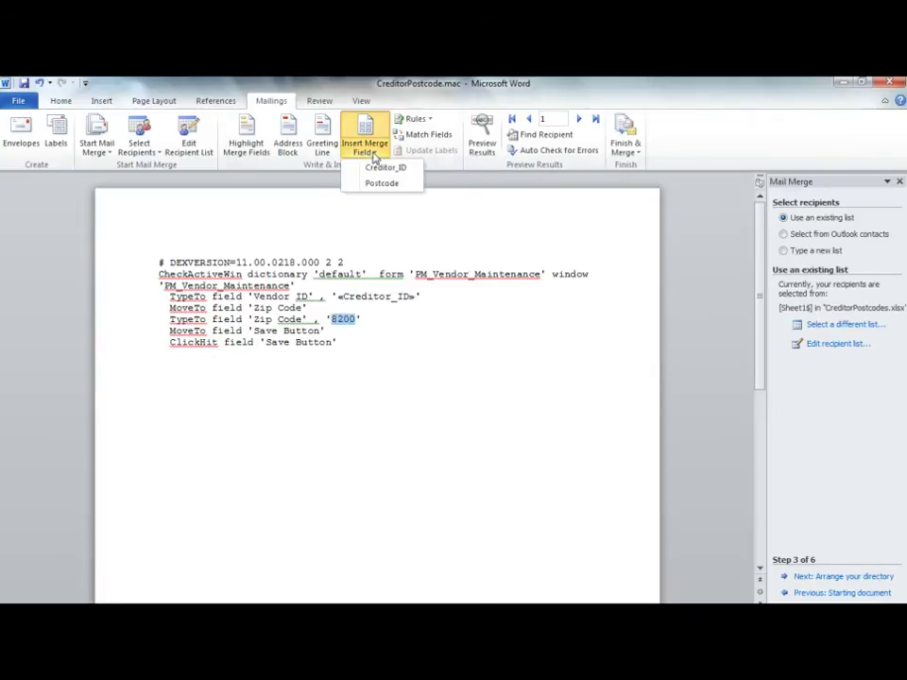
click(381, 183)
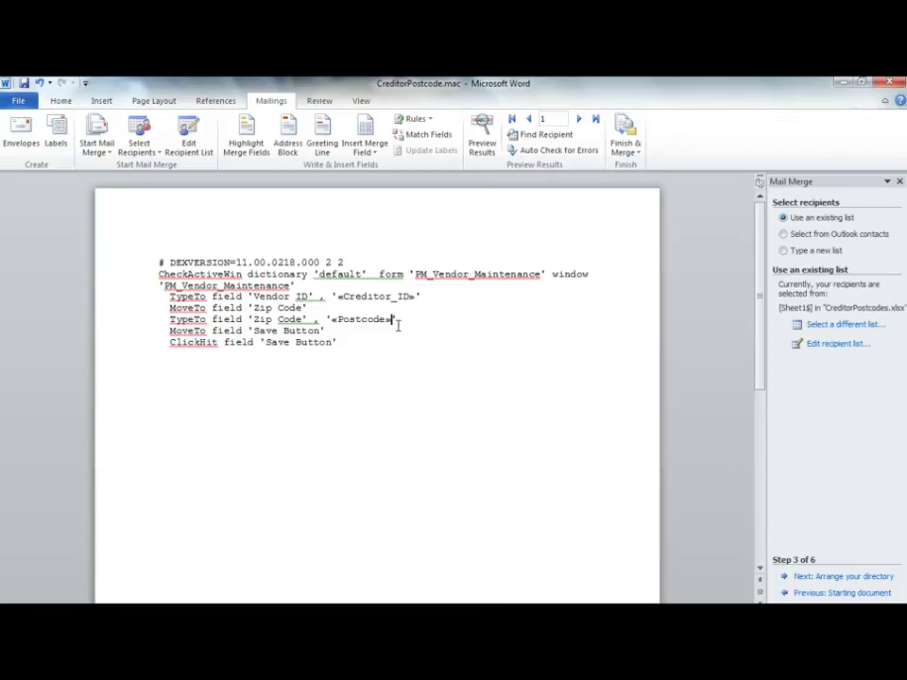
Step: Preview the directory and complete the merge into a new document with all records
click(841, 578)
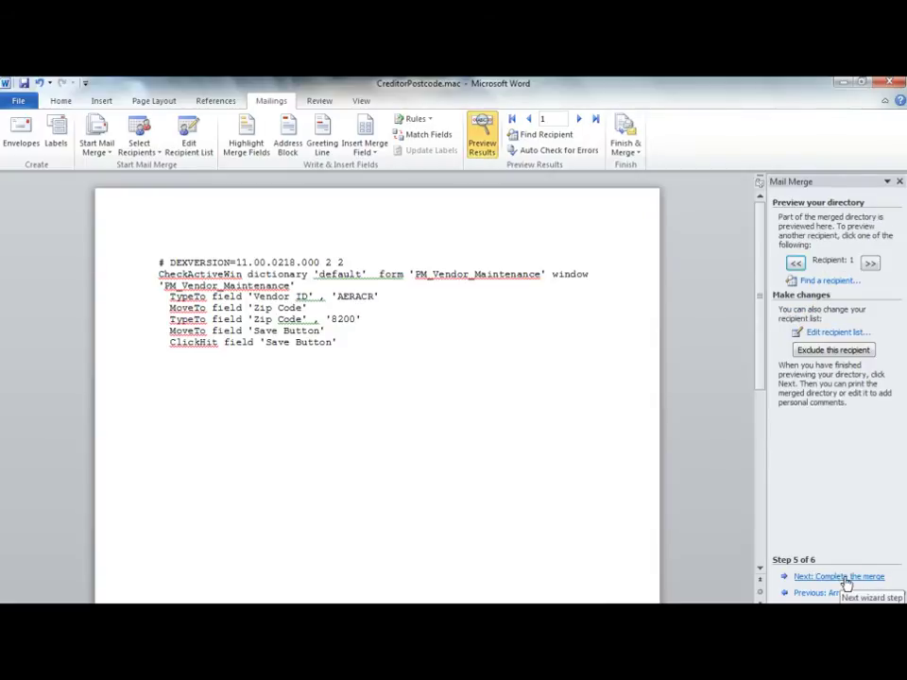
click(844, 578)
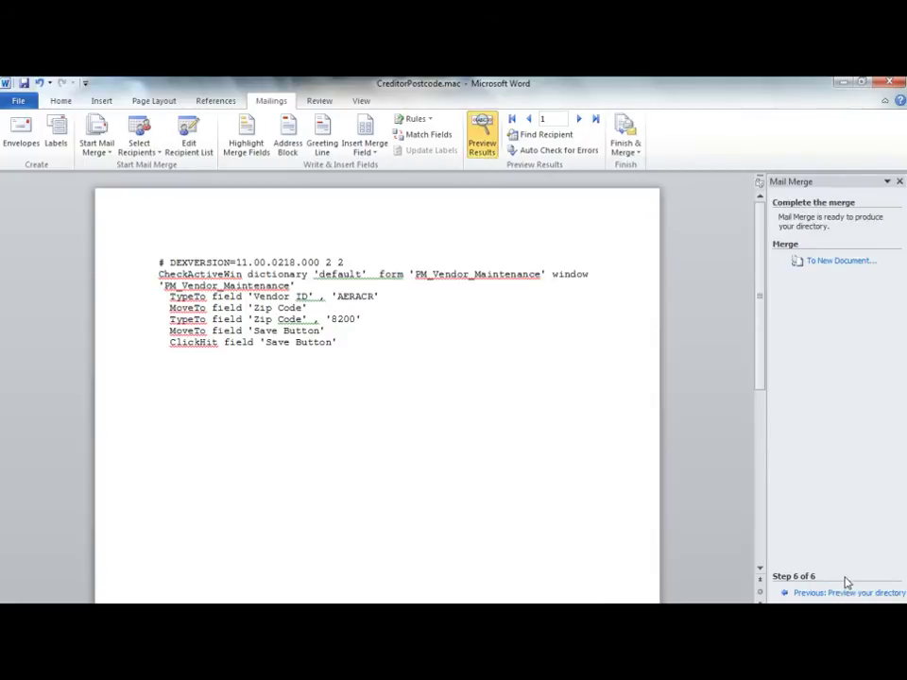
click(822, 265)
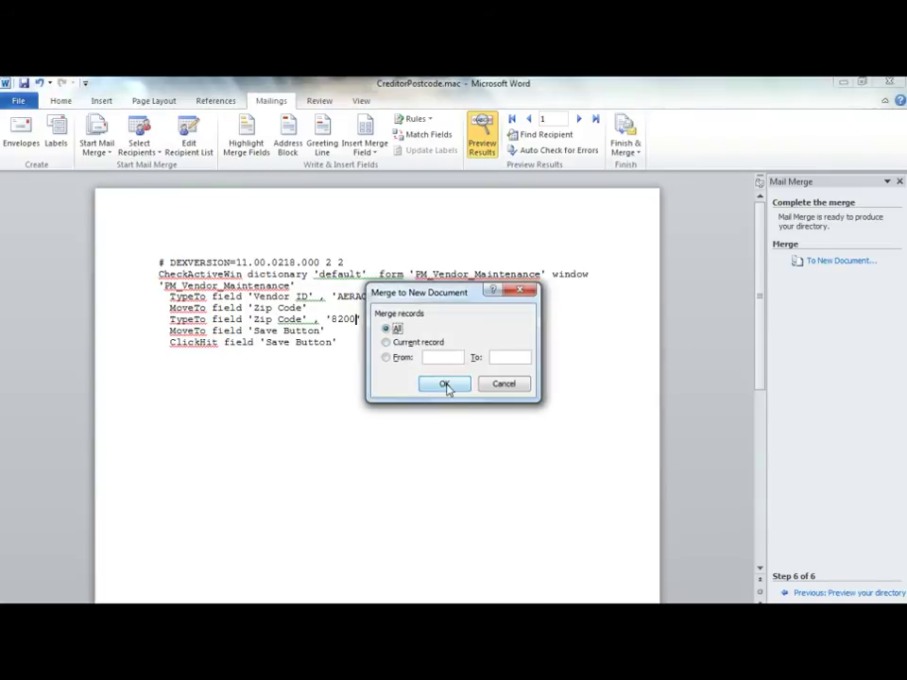
click(445, 385)
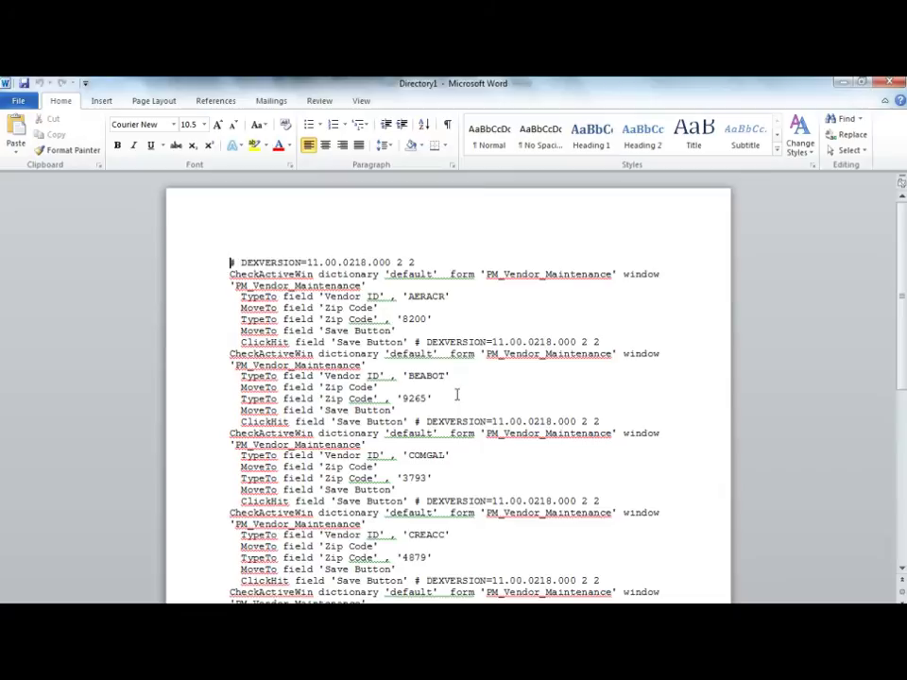
Step: Save the merged directory on the Desktop as plain text named PostcodeFinal.mac with Windows (Default) encoding, and close the document
click(22, 103)
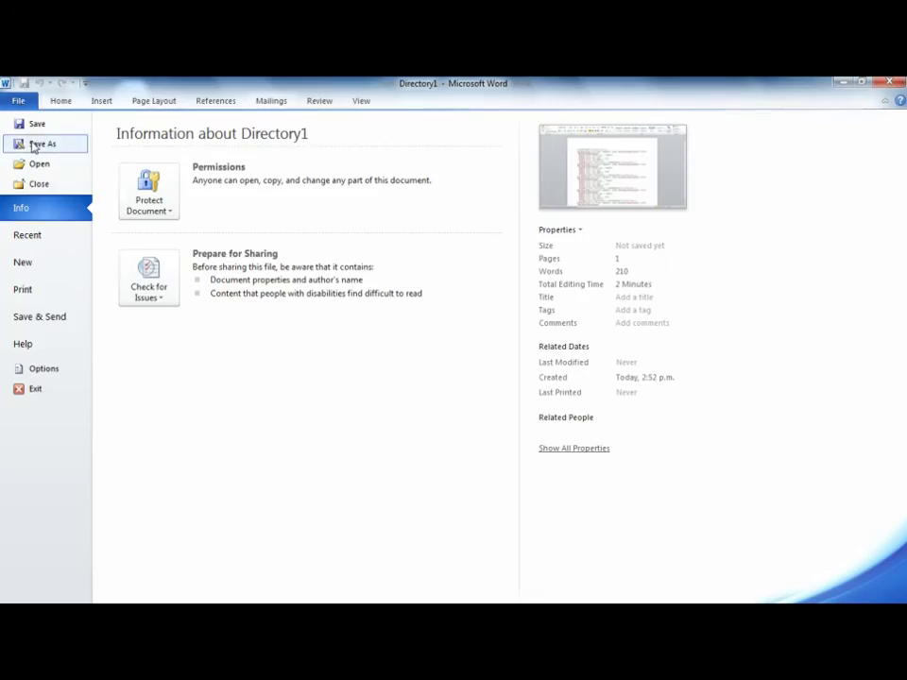
click(33, 145)
click(219, 485)
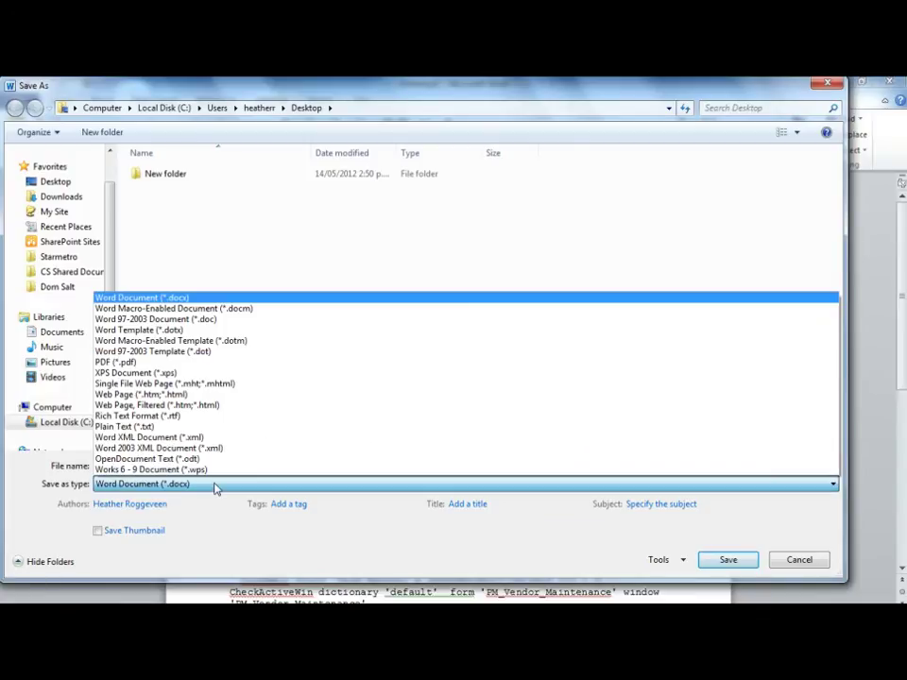
click(182, 429)
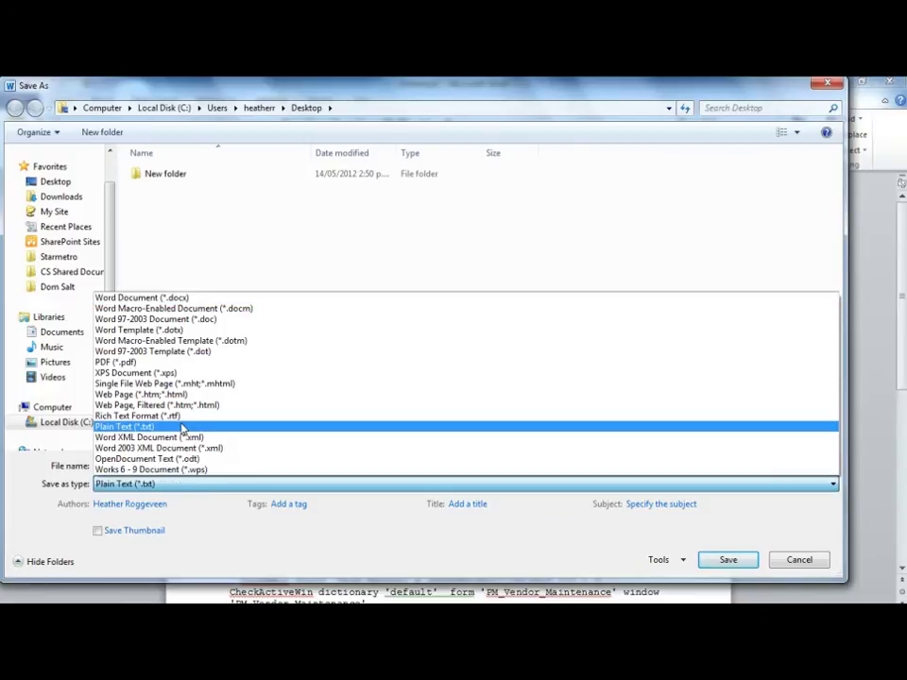
text(Po)
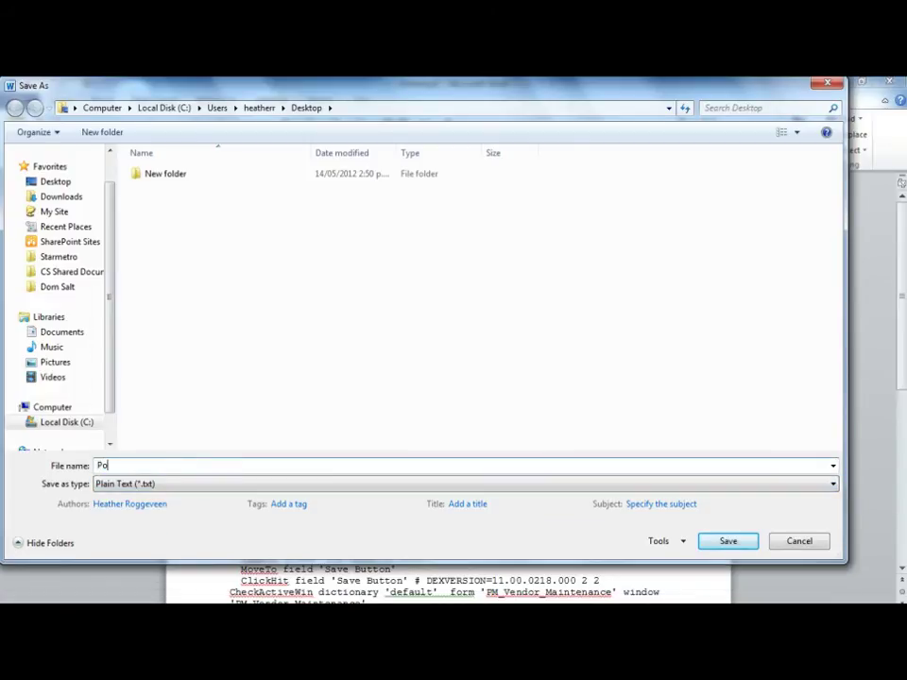
text(stcodeFinal.mac)
click(55, 182)
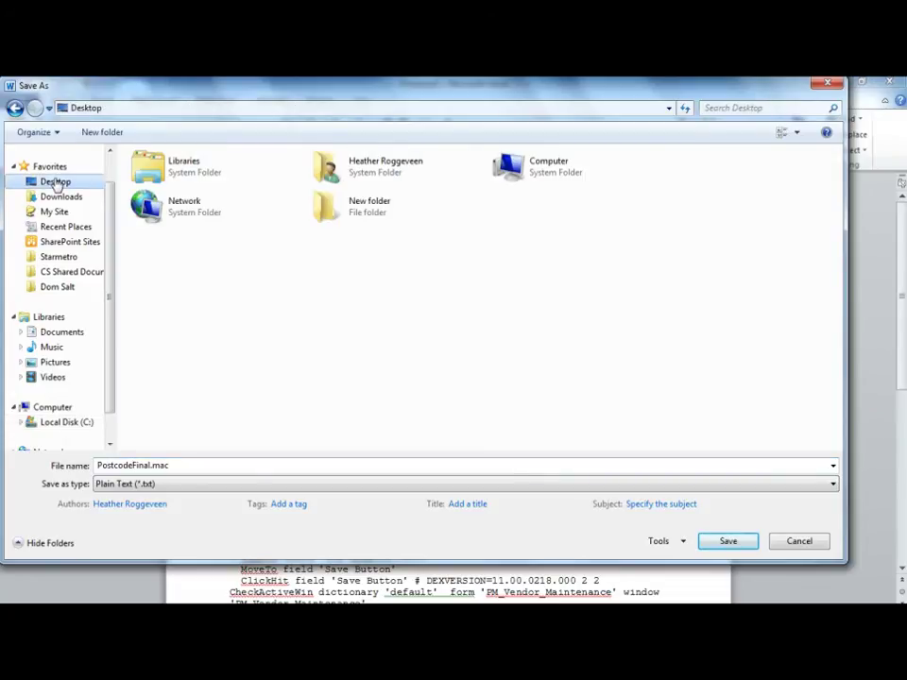
click(727, 541)
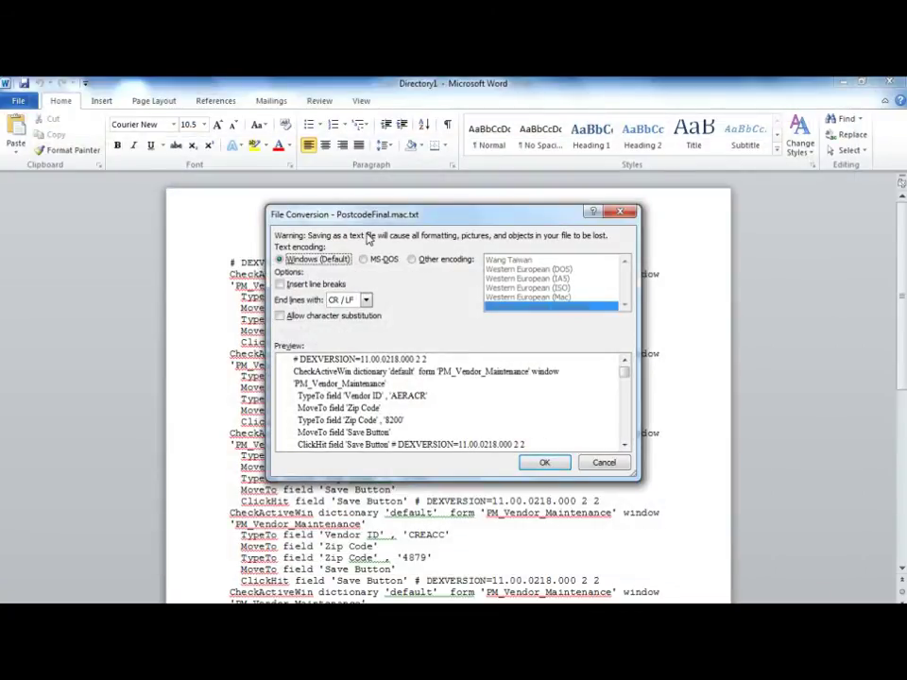
click(546, 462)
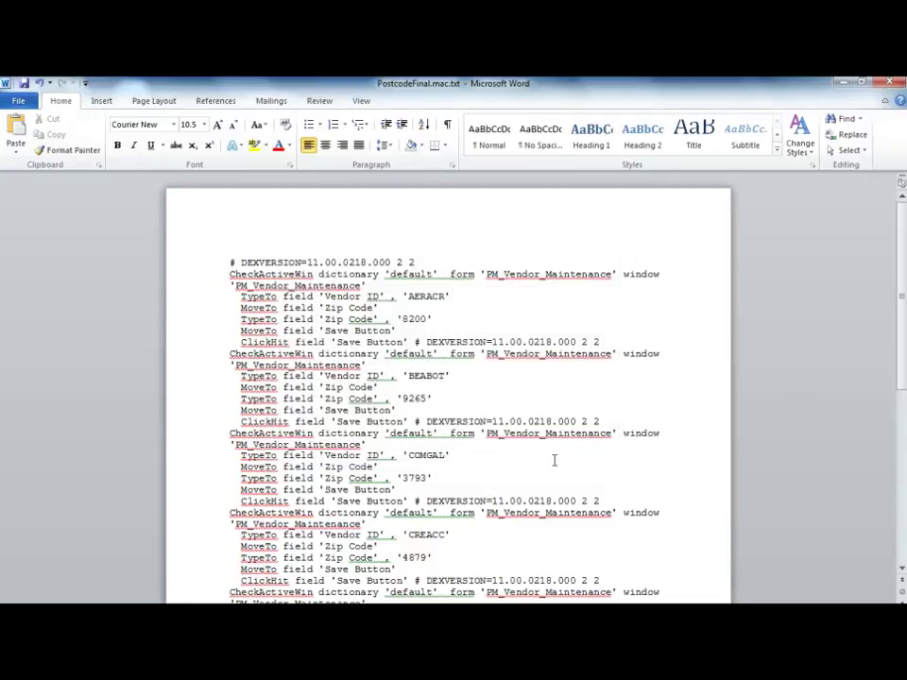
click(895, 85)
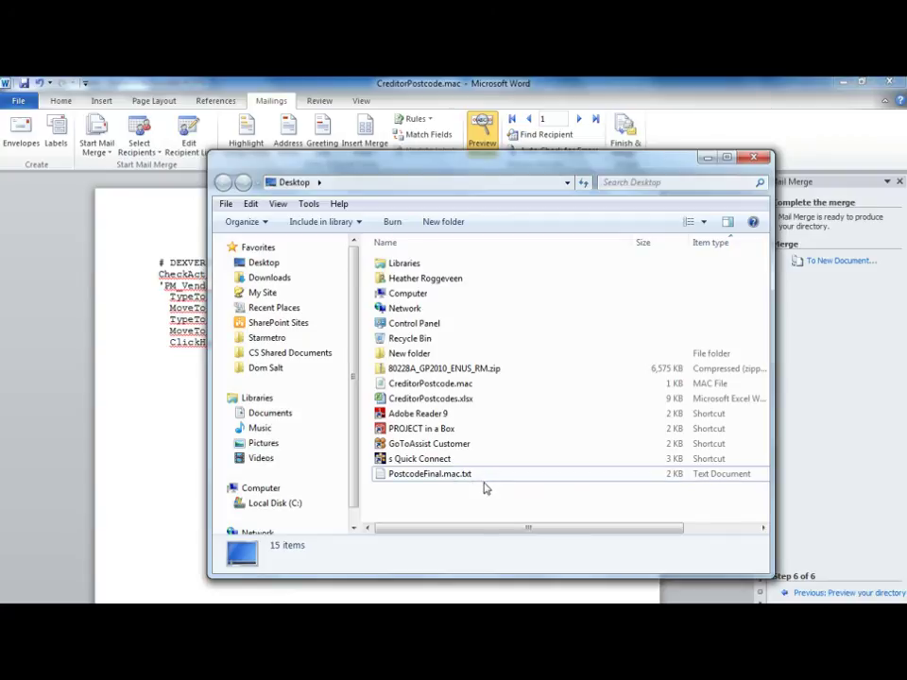
Step: In the Desktop folder window, check the folder view options for whether extensions of known file types are hidden
click(308, 204)
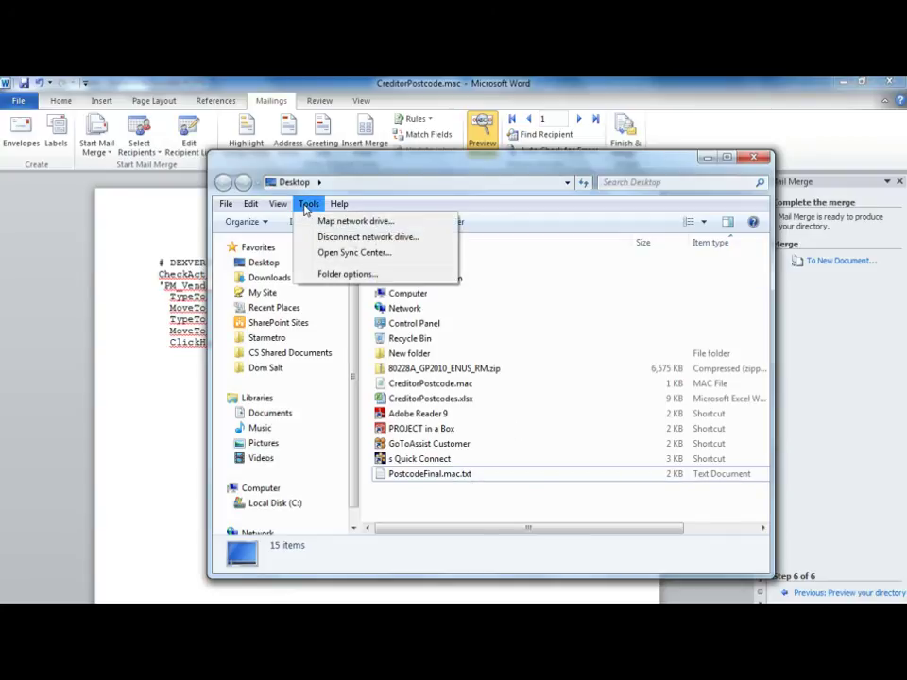
click(329, 275)
click(285, 244)
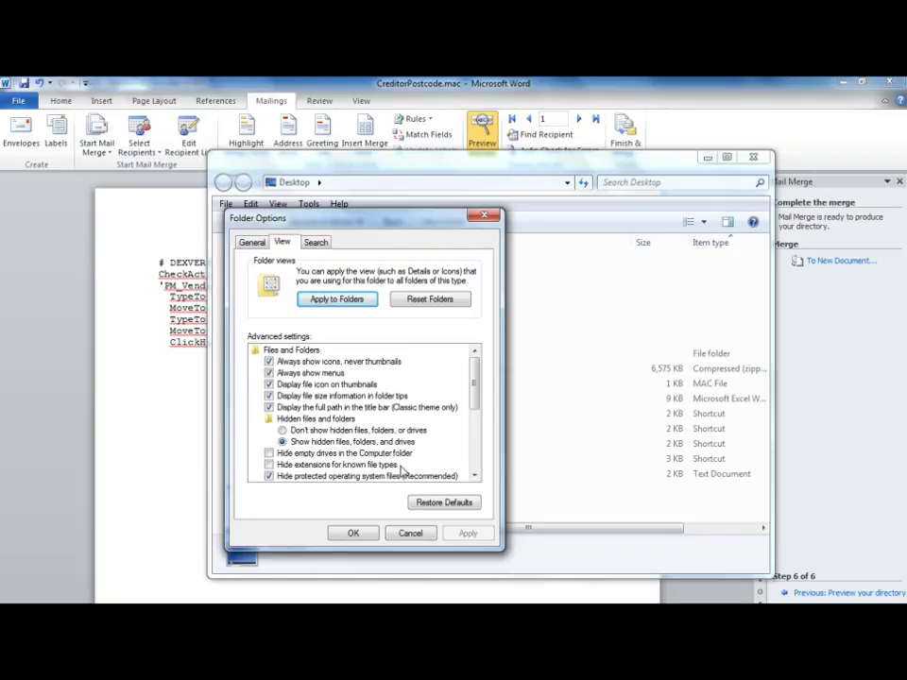
click(354, 535)
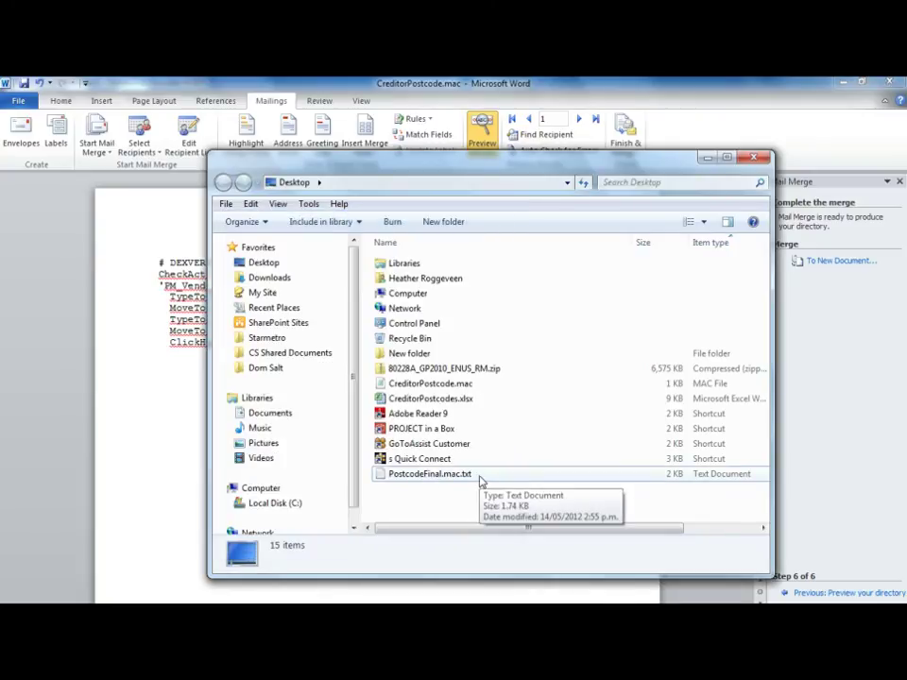
Step: Rename PostcodeFinal.mac.txt to PostcodeFinal.mac, accepting the extension change
click(480, 482)
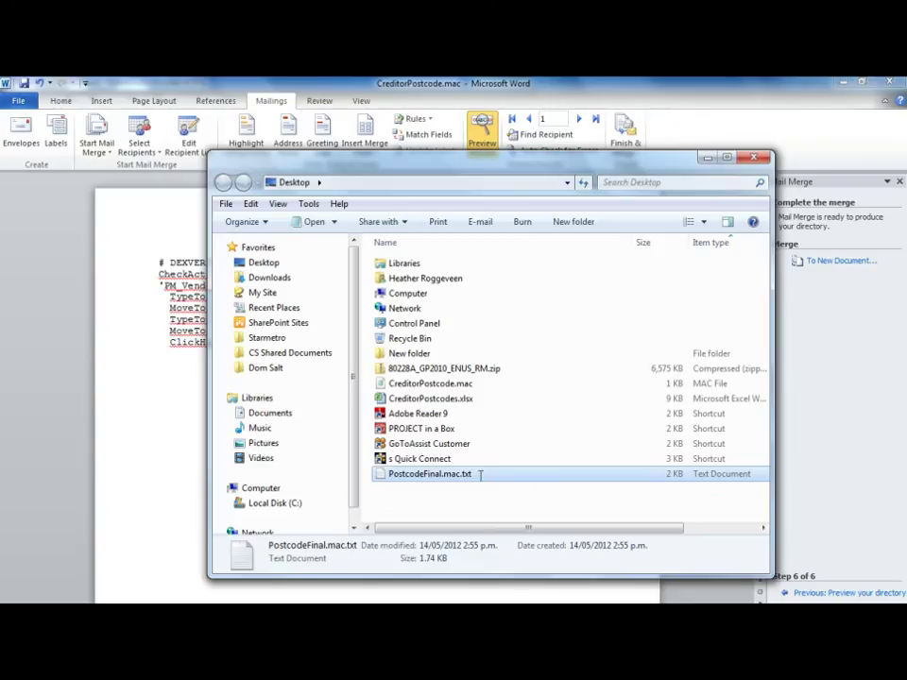
click(479, 473)
click(481, 474)
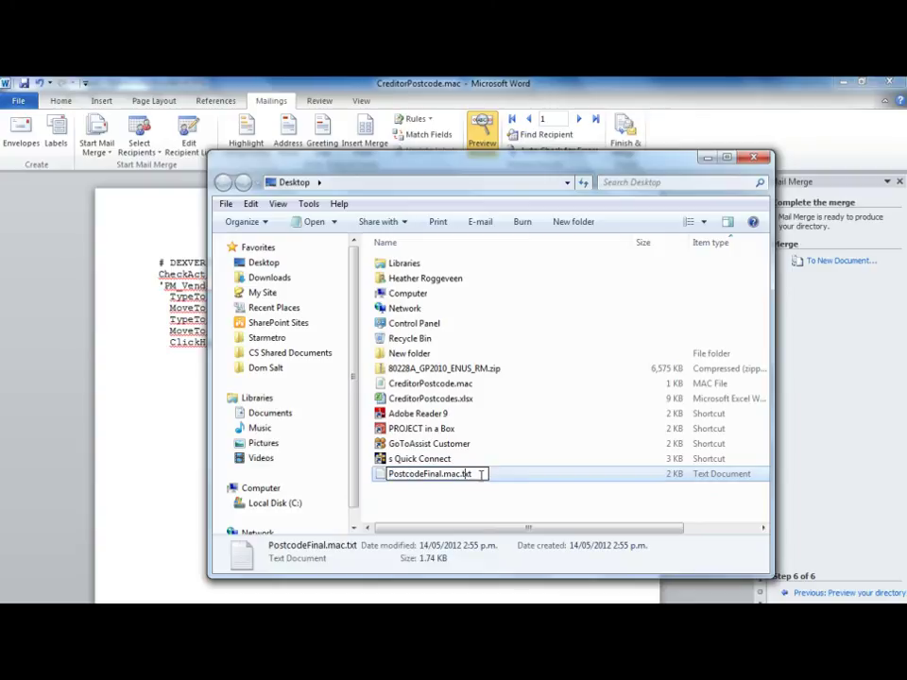
key(BackSpace)
key(BackSpace)
key(BackSpace)
key(BackSpace)
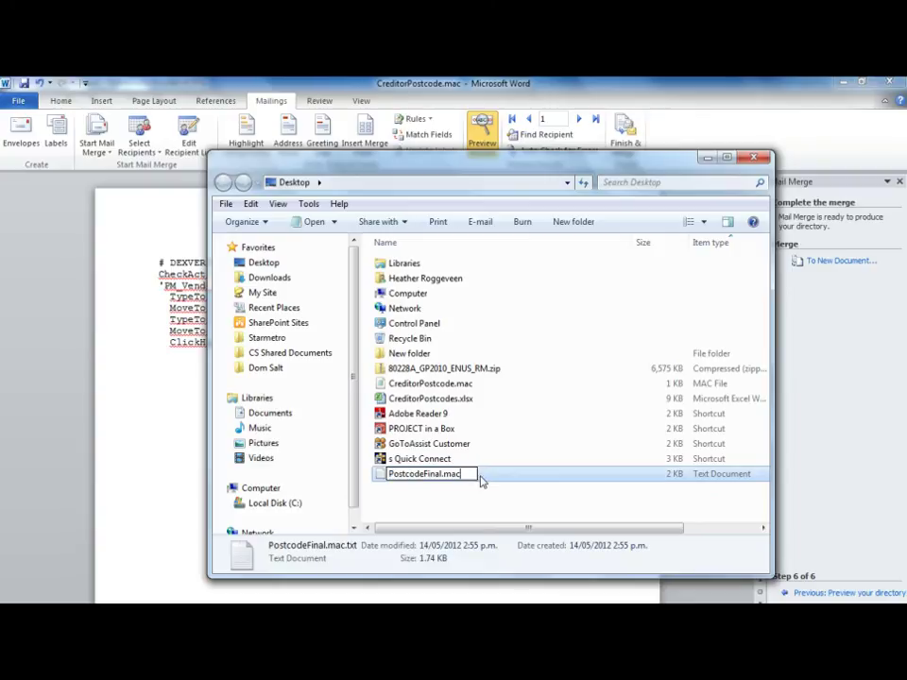
key(Return)
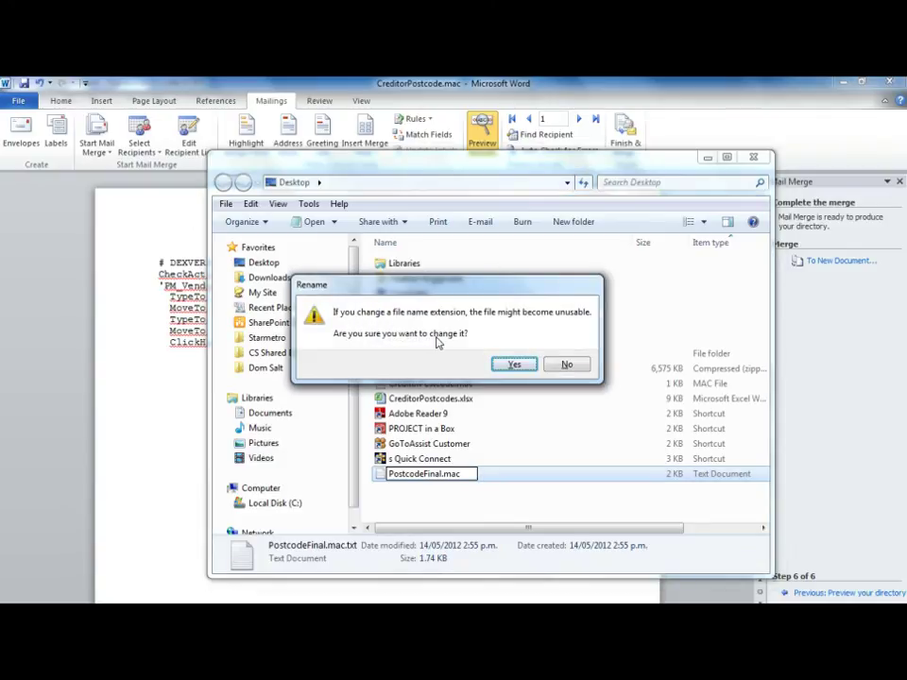
click(514, 365)
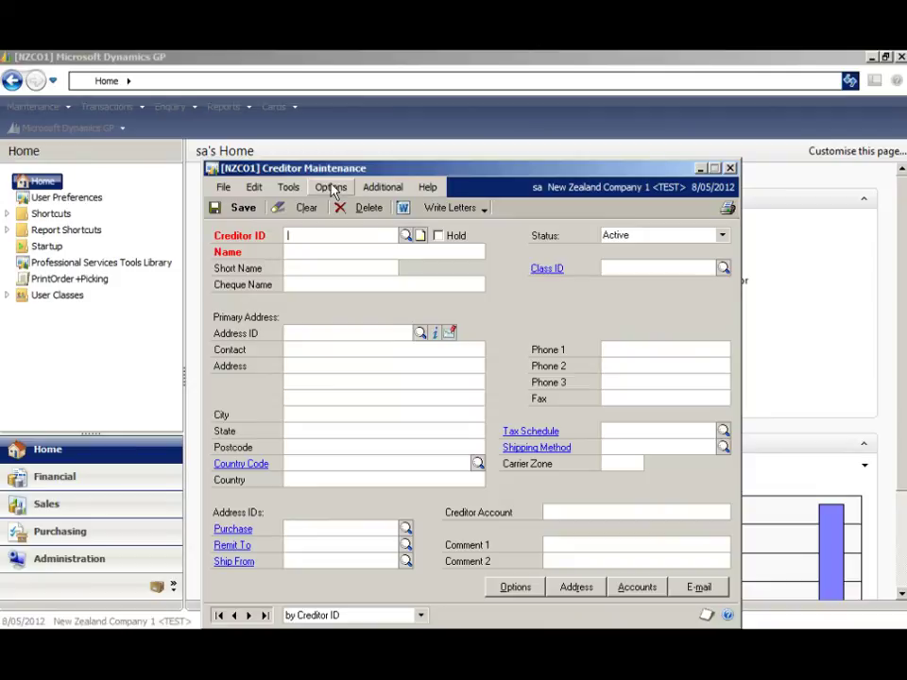
Step: Play the PostcodeFinal.mac macro from the Creditor Maintenance window in Microsoft Dynamics GP and dismiss the completion message
click(282, 192)
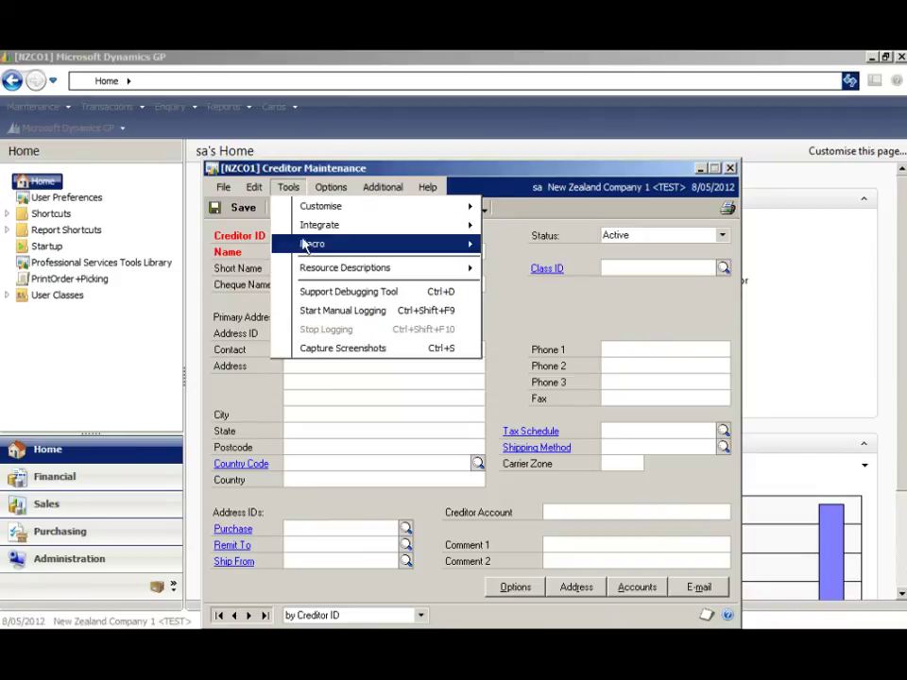
mouse_move(304, 246)
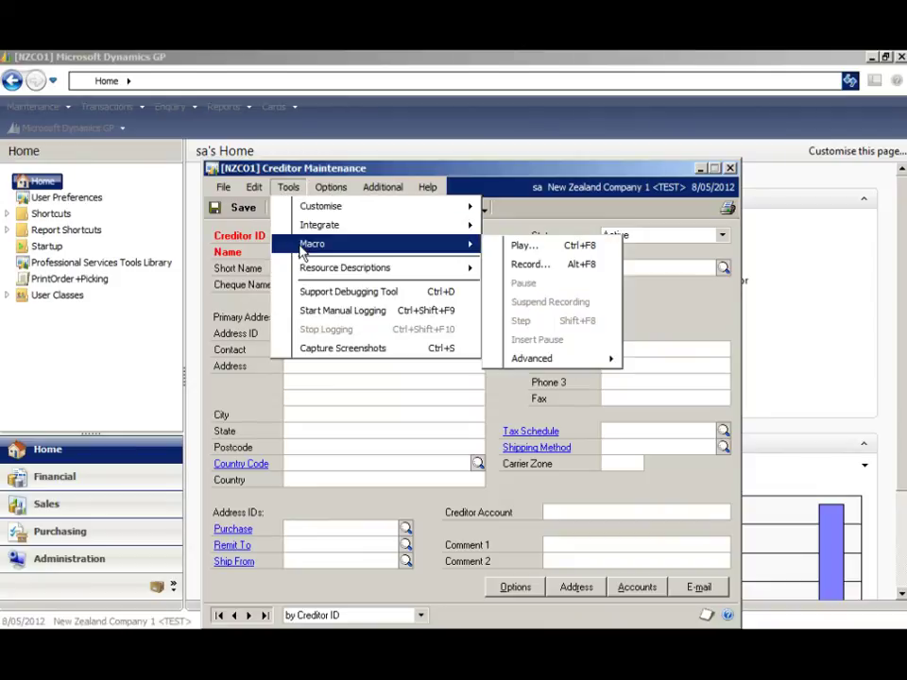
click(533, 247)
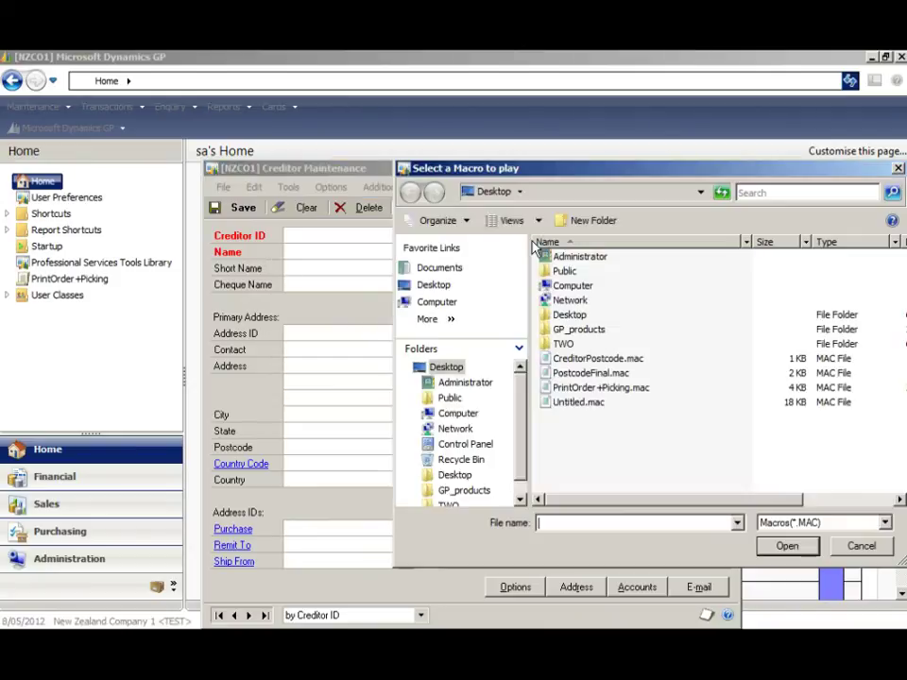
double_click(590, 373)
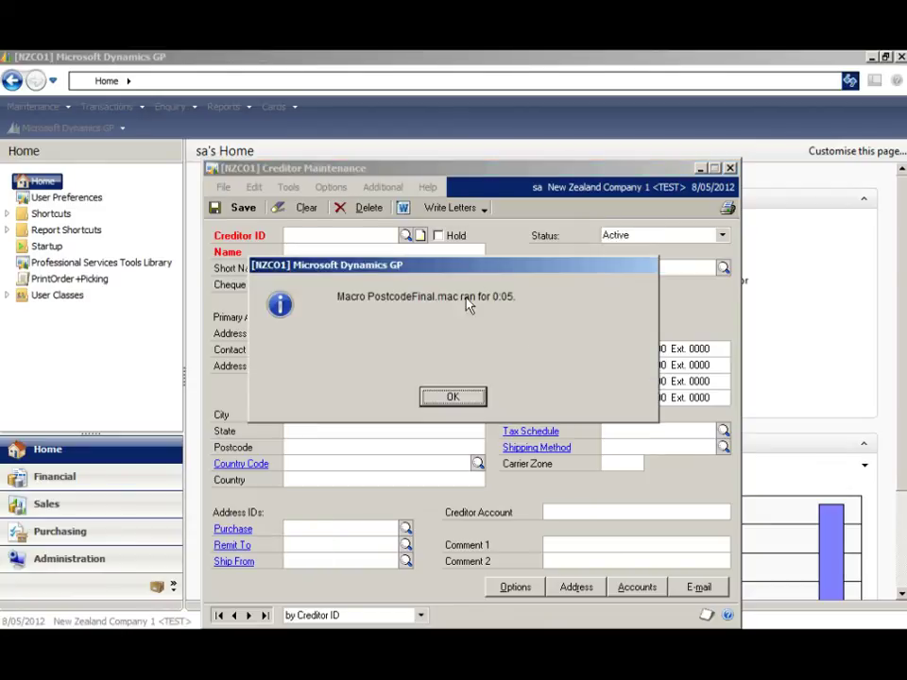
click(453, 397)
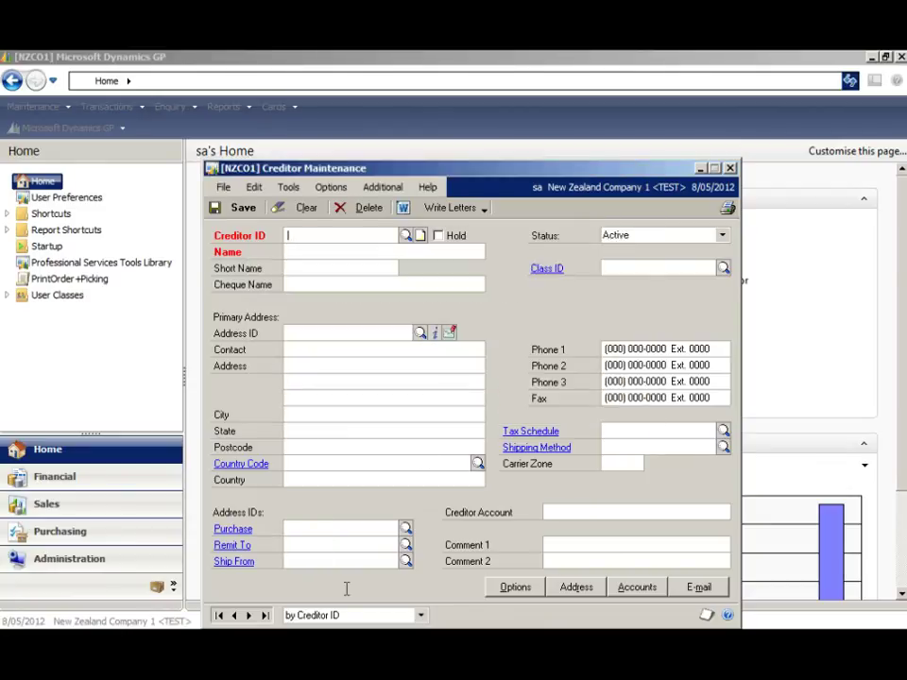
Step: Browse backward through the creditor records to check their postcodes
click(235, 616)
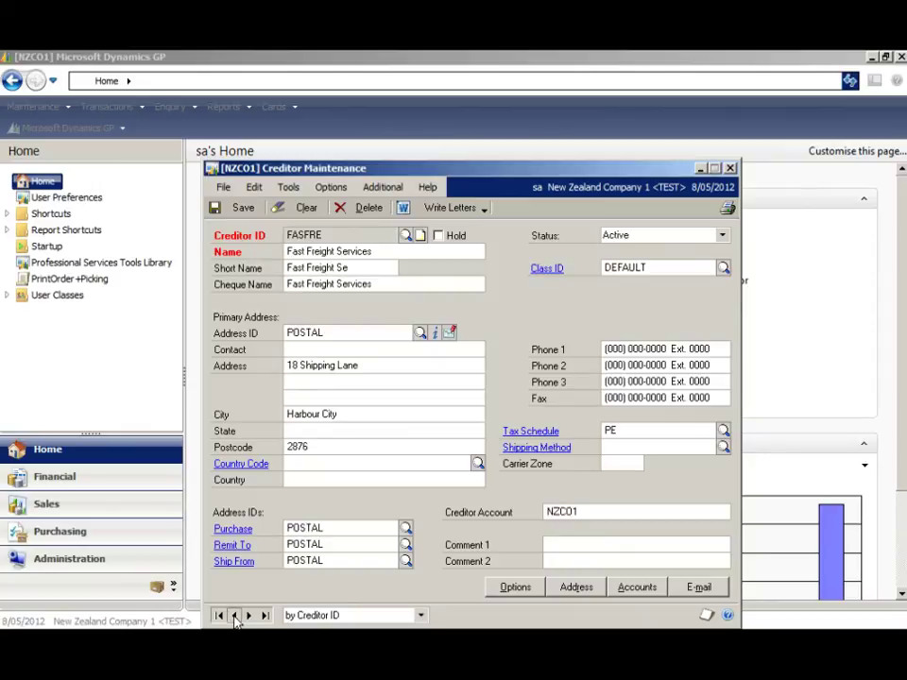
click(235, 616)
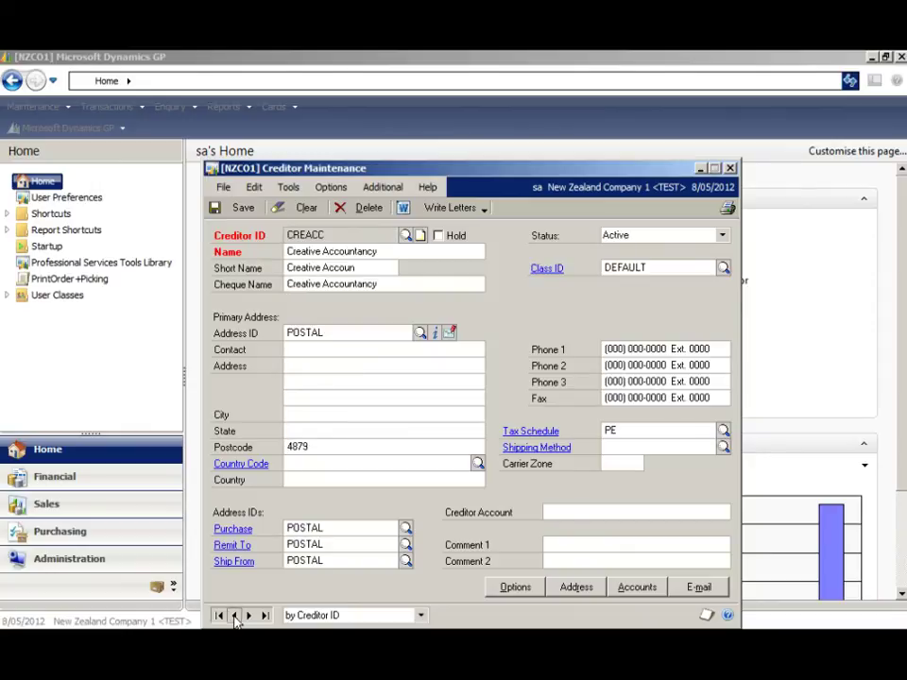